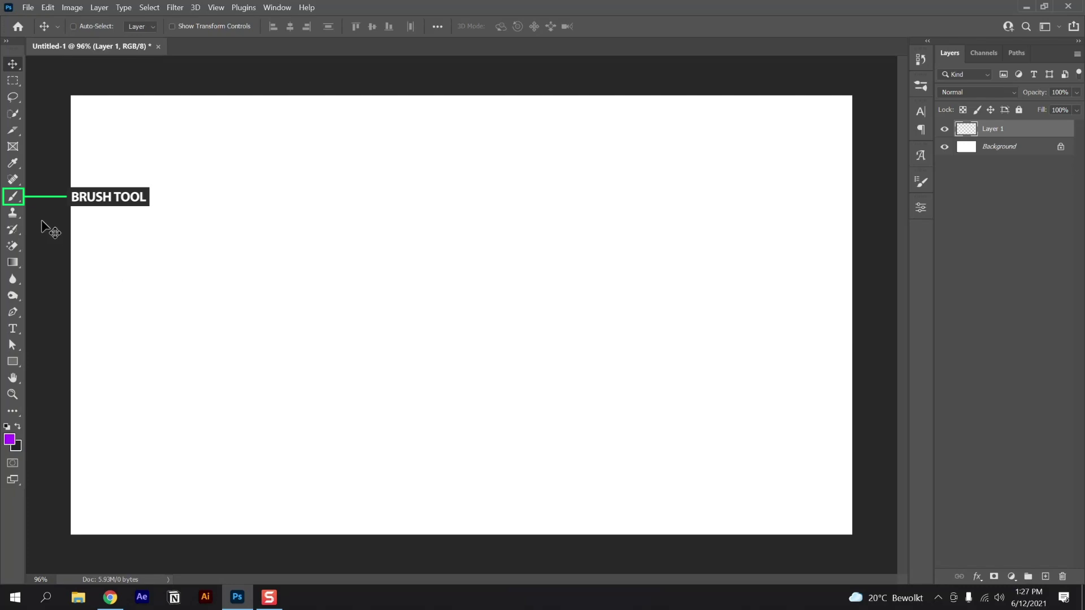
Paint wavy soft-brush strokes on Layer 1: purple descending diagonally across the canvas, magenta rising diagonally over it
mouse_move(78, 104)
left_mouse_down()
mouse_move(136, 113)
mouse_move(259, 286)
mouse_move(599, 314)
mouse_move(811, 453)
mouse_move(830, 509)
left_mouse_up()
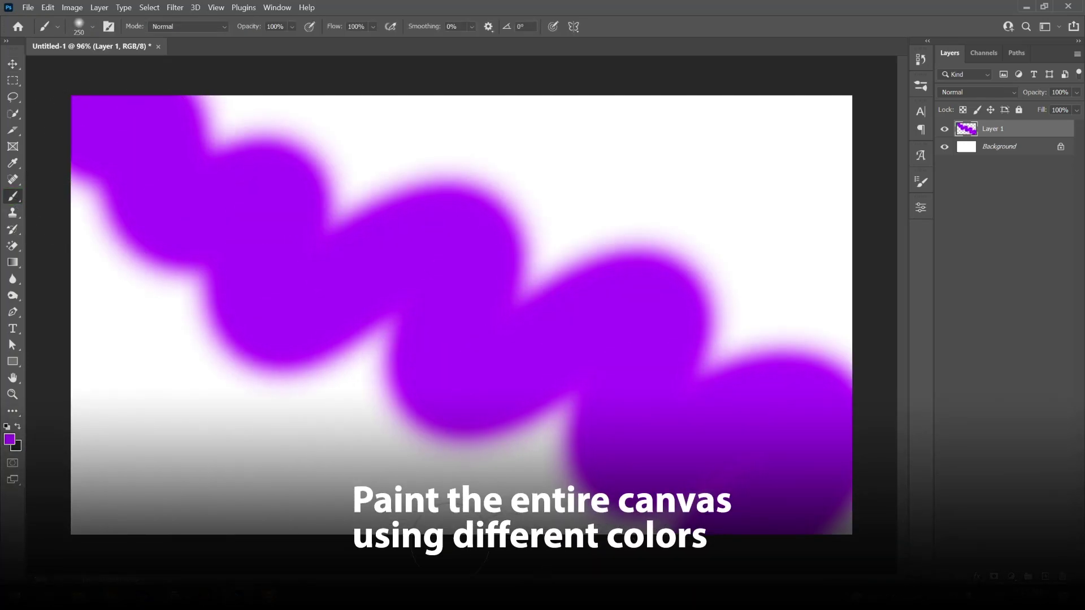
left_click(10, 442)
left_click(894, 309)
left_click(1004, 283)
mouse_move(286, 524)
left_mouse_down()
mouse_move(418, 418)
mouse_move(823, 182)
mouse_move(782, 254)
left_mouse_up()
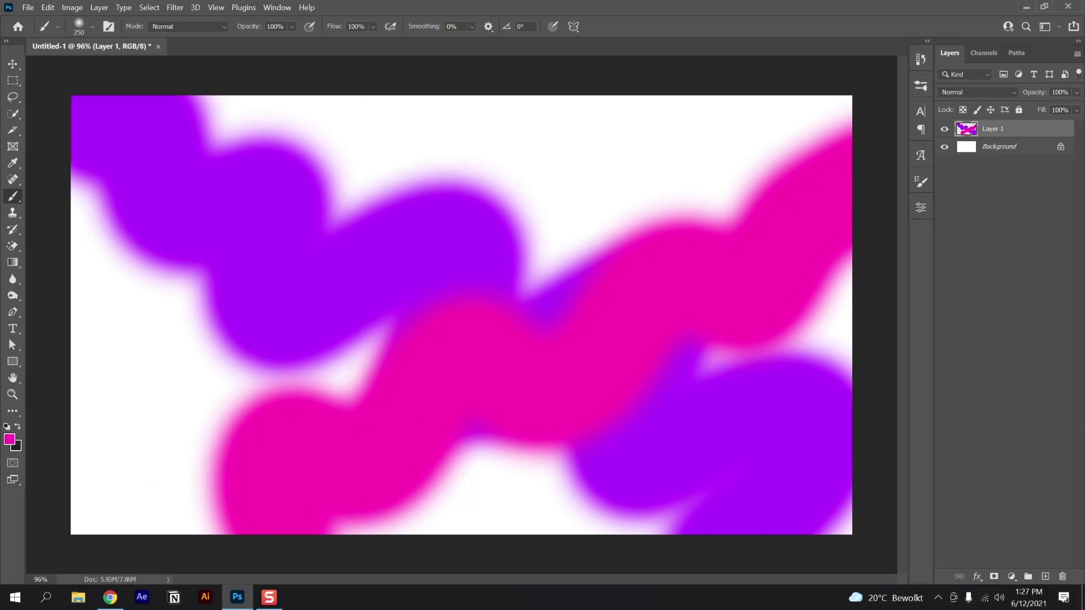
Set the foreground color to violet 7e00ff and paint along the upper edge of the canvas
left_click(9, 441)
left_click(900, 328)
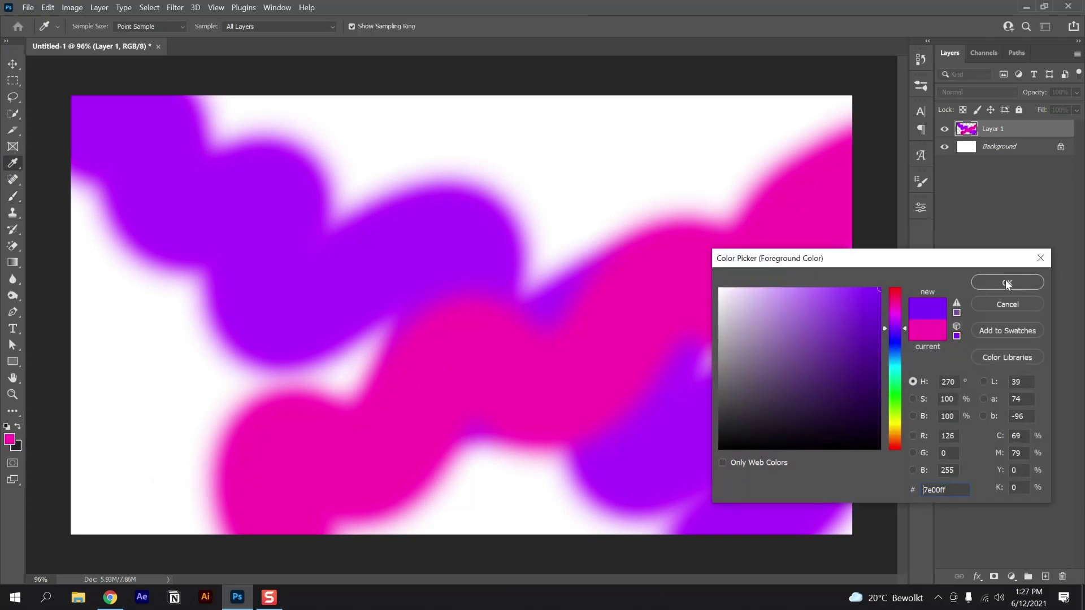
left_click(1008, 284)
left_click_drag(783, 111, 331, 84)
Choose spring green as the foreground color and paint over the upper area and lower-right corner of the canvas
left_click(9, 440)
left_click(897, 379)
left_click(1007, 283)
mouse_move(839, 113)
left_mouse_down()
mouse_move(574, 194)
mouse_move(842, 517)
left_mouse_up()
Choose red as the foreground color and paint a wavy horizontal band across the middle of the canvas
left_click(10, 439)
left_click(899, 292)
left_click(1008, 283)
left_click_drag(845, 294, 85, 300)
Choose yellow as the foreground color and paint a band along the lower part of the canvas
left_click(9, 439)
left_click(899, 427)
left_click(1008, 283)
left_click_drag(718, 498, 84, 509)
Choose cyan as the foreground color and paint over the left side of the canvas
left_click(9, 440)
left_click(895, 368)
left_click(1008, 284)
mouse_move(96, 169)
left_mouse_down()
mouse_move(169, 496)
mouse_move(163, 545)
mouse_move(65, 352)
left_mouse_up()
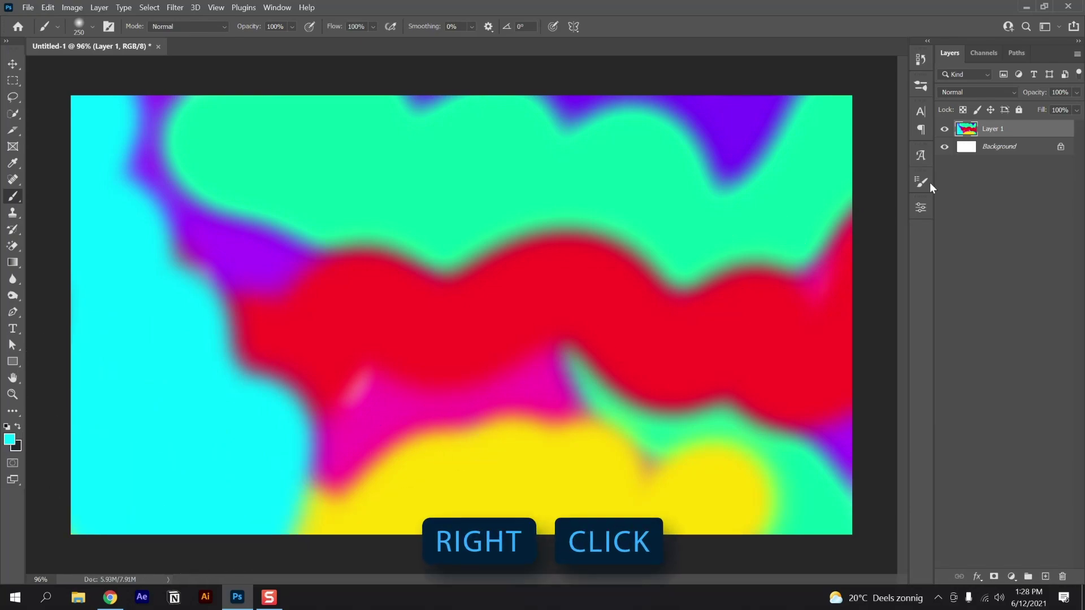
Convert Layer 1 to a smart object and apply a Motion Blur with angle 0 and a distance of 626 pixels
right_click(1037, 134)
left_click(945, 215)
left_click(175, 8)
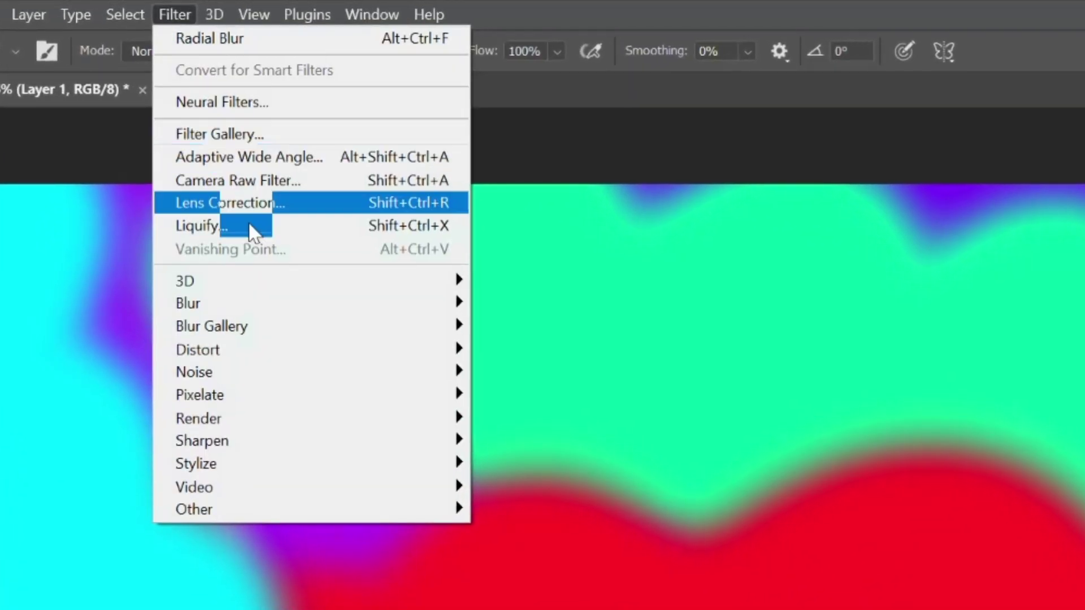
mouse_move(345, 306)
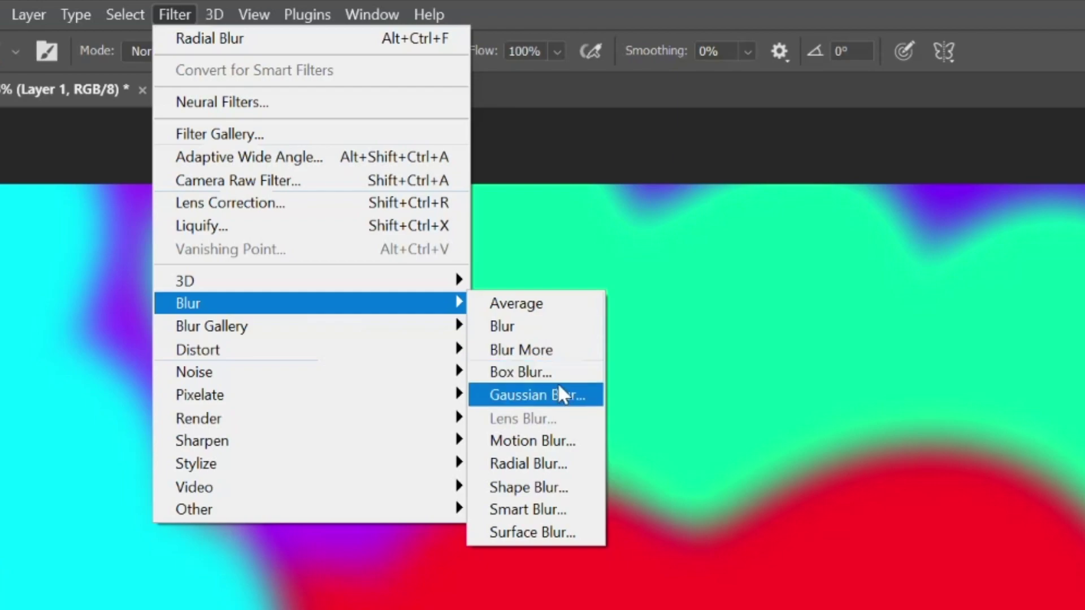
left_click(551, 443)
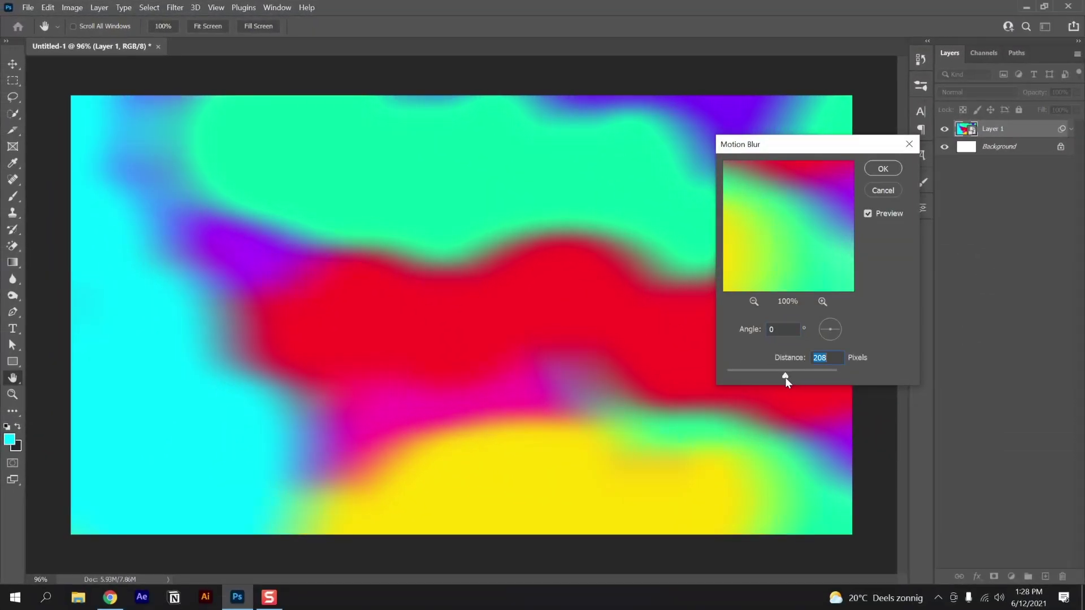
left_click_drag(784, 374, 809, 376)
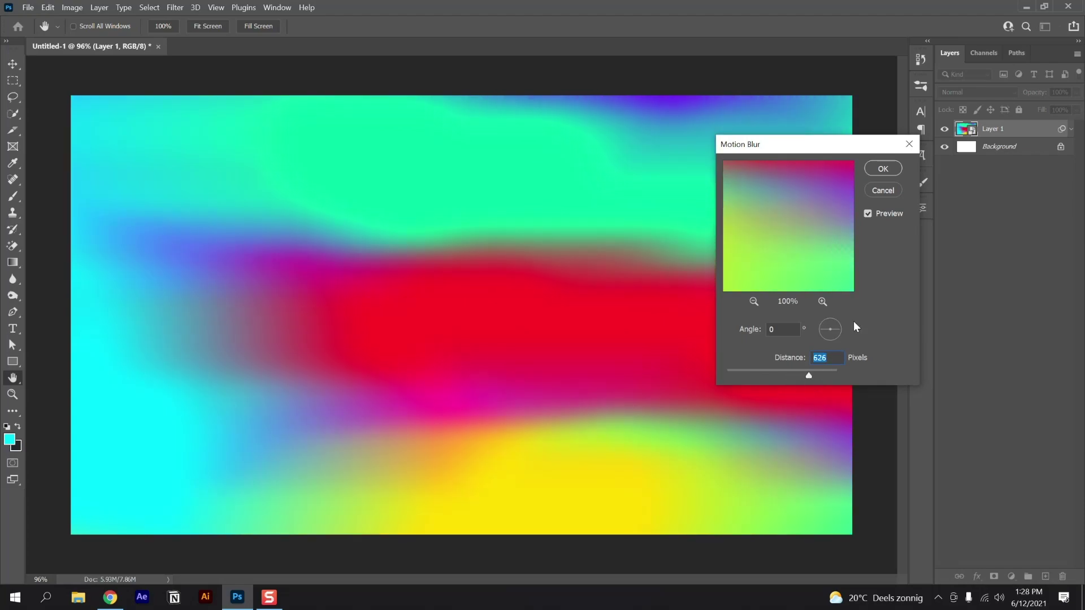
left_click(893, 172)
Apply a gentle Twirl distortion to Layer 1, previewing the whole image while adjusting the angle
key("z")
left_click_drag(642, 330, 636, 366)
key("v")
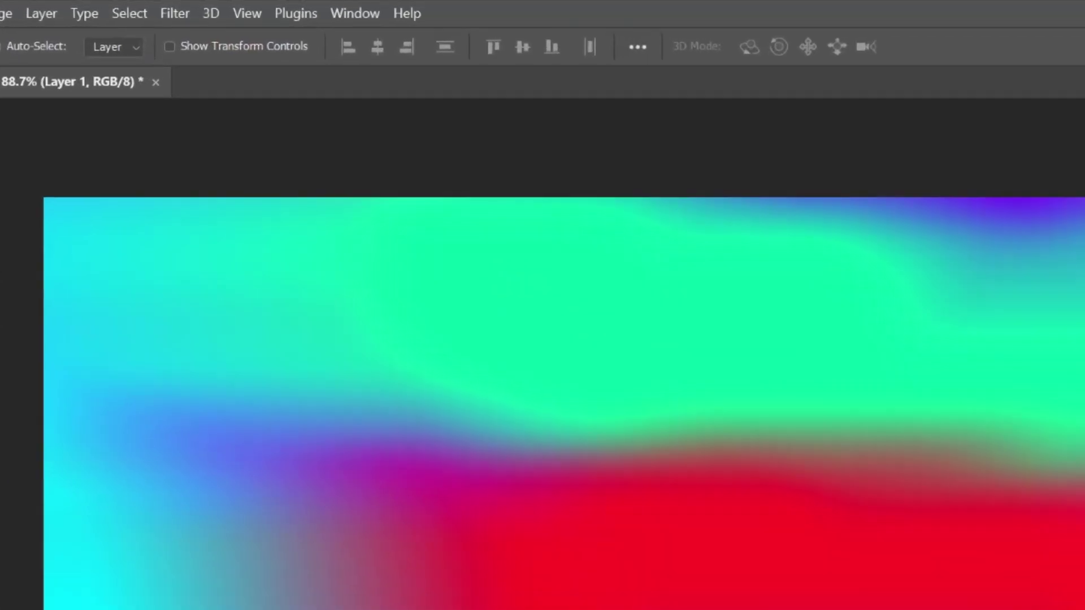
left_click(175, 15)
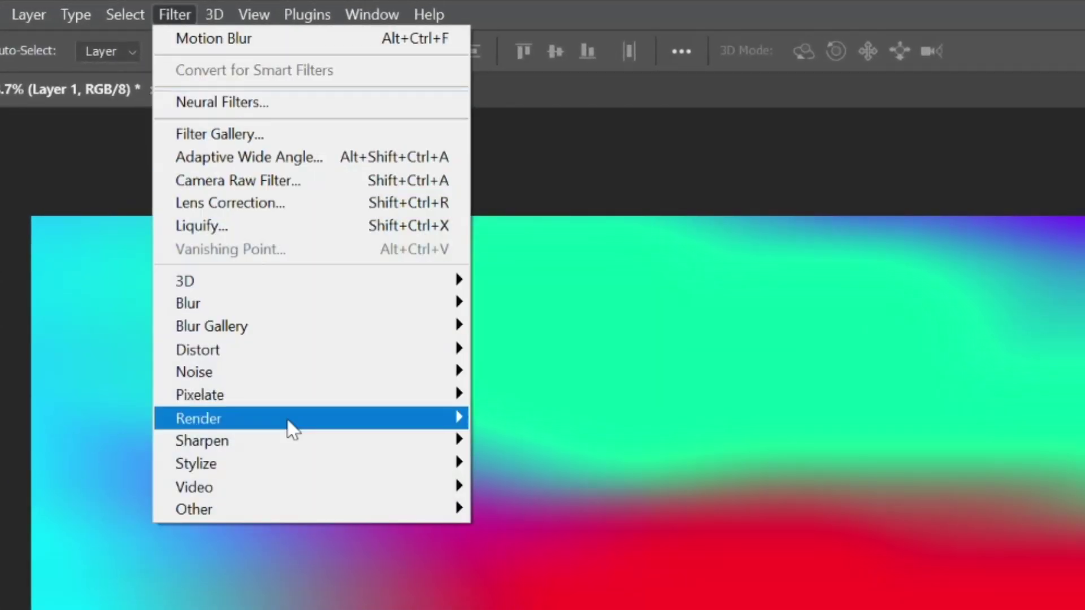
mouse_move(283, 351)
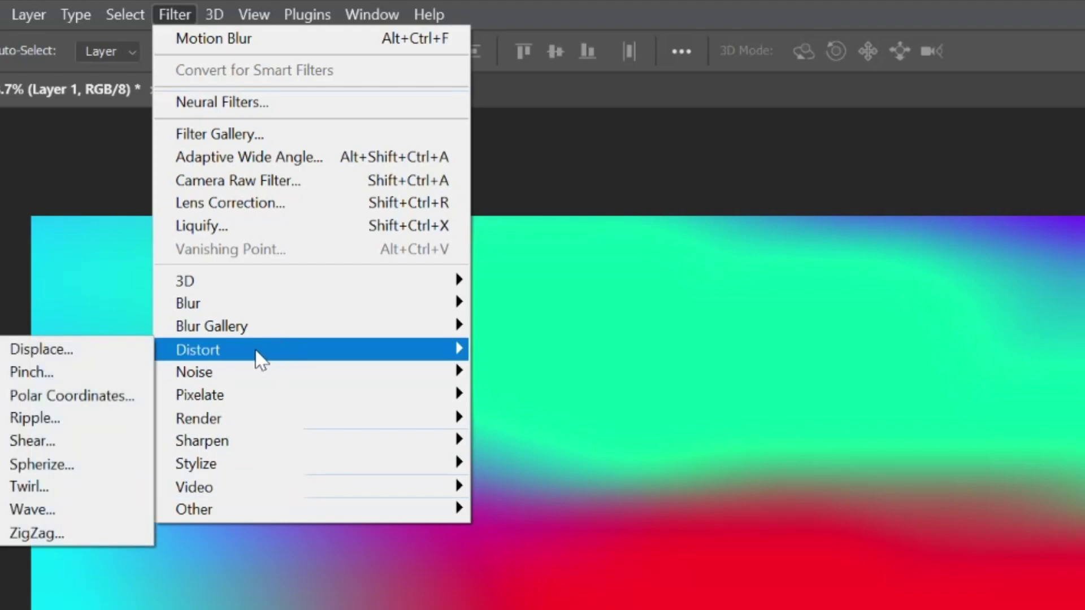
left_click(66, 485)
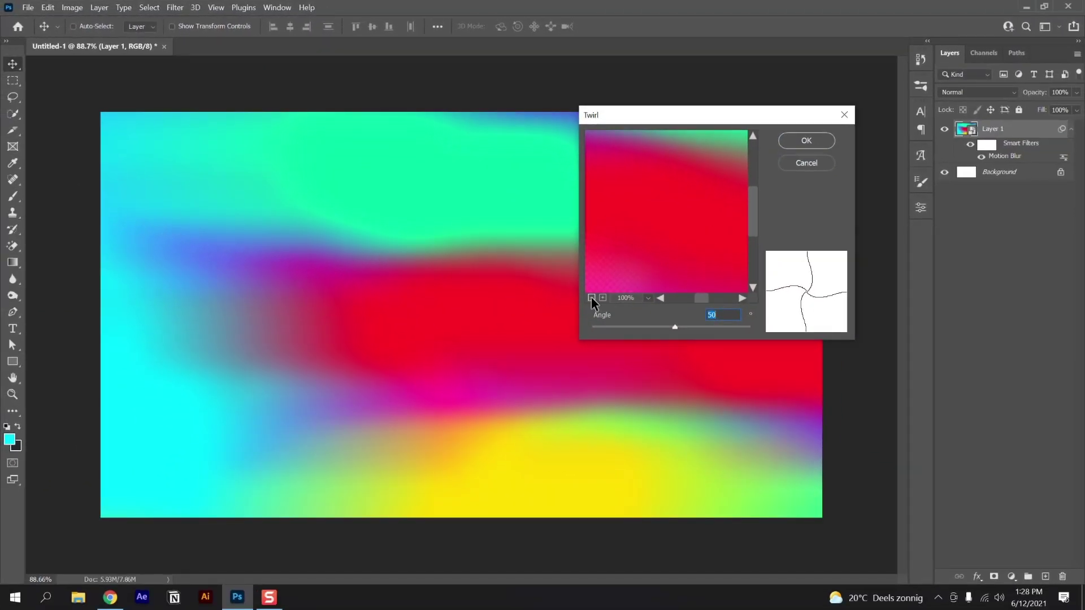
left_click(591, 298)
left_click(591, 298)
left_click(592, 298)
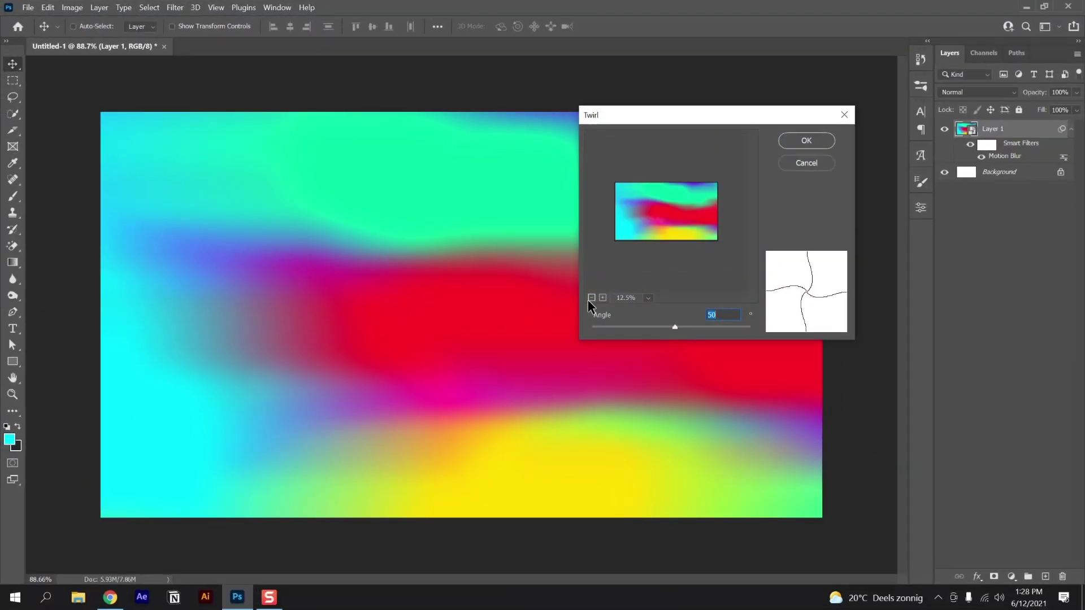
mouse_move(672, 330)
left_mouse_down()
mouse_move(685, 329)
mouse_move(662, 329)
mouse_move(676, 329)
left_mouse_up()
left_click(809, 144)
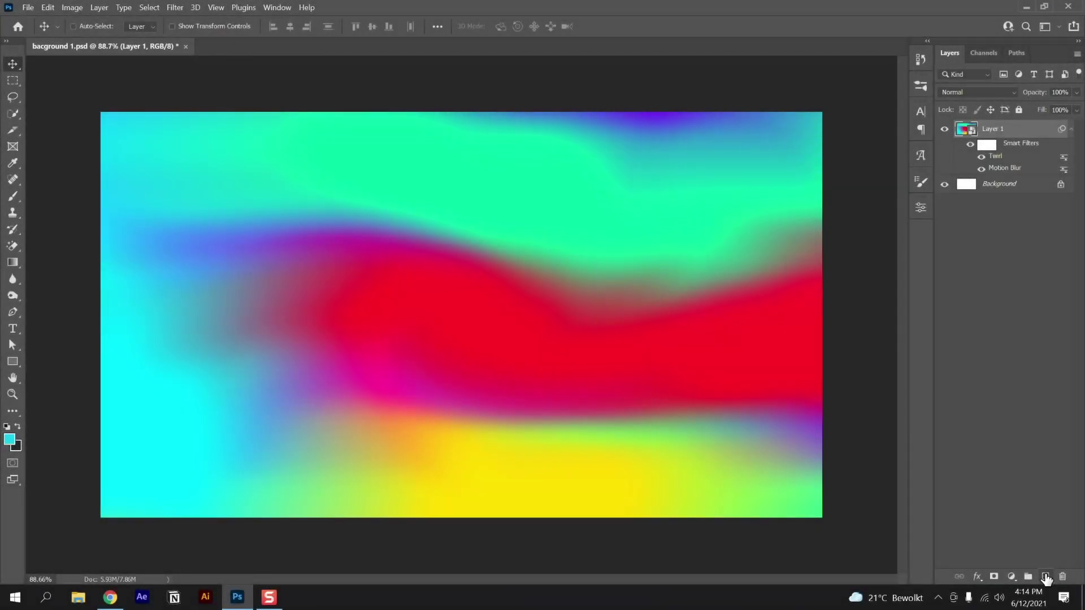
Add a new layer above Layer 1 and set the first color stop of the Gradient tool's gradient to purple
left_click(1045, 575)
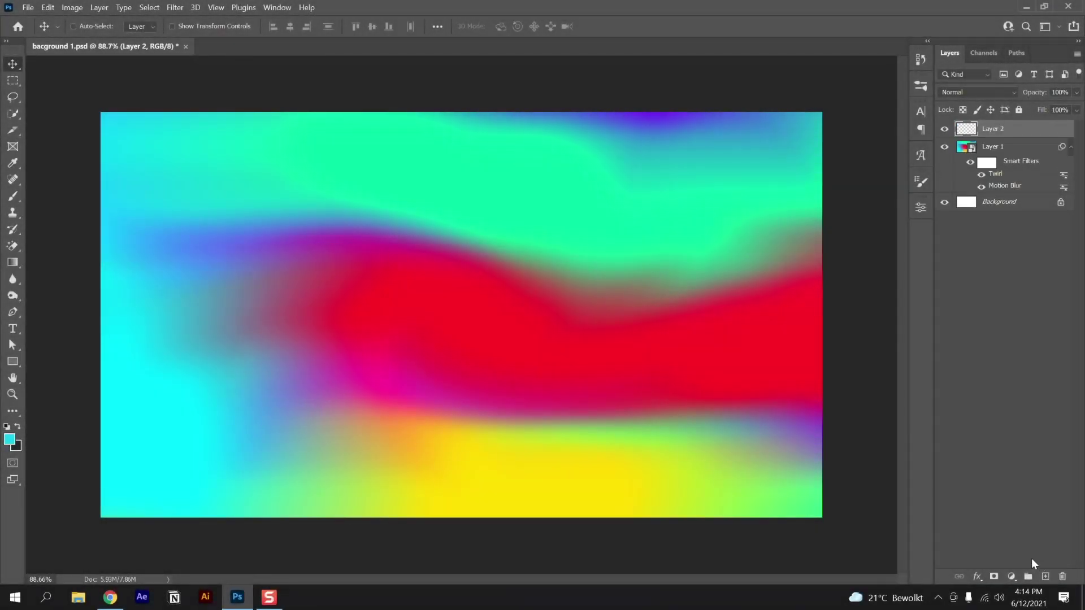
left_click(13, 263)
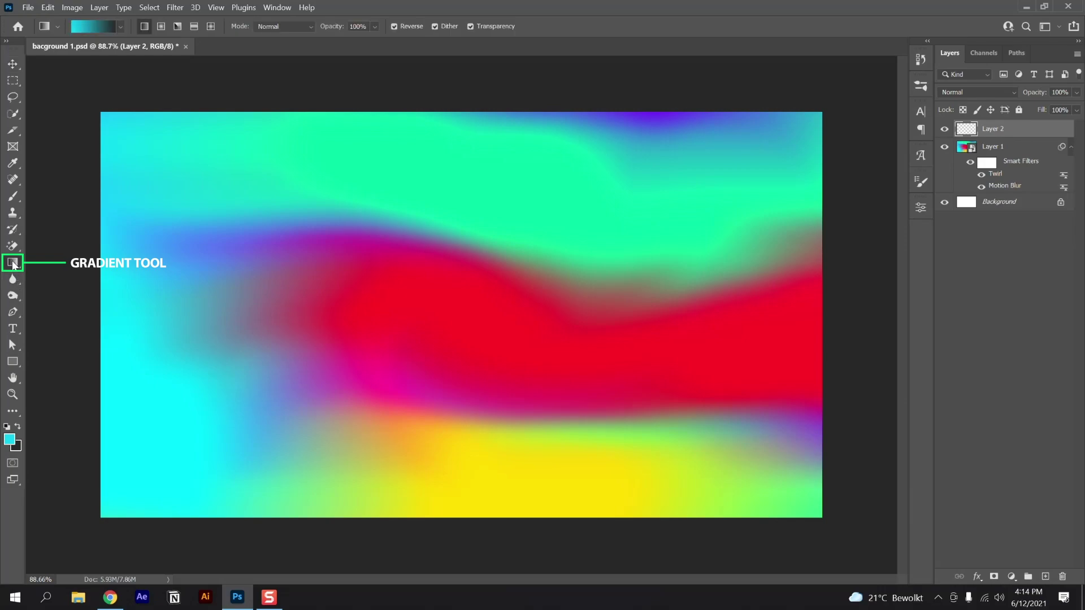
left_click(95, 26)
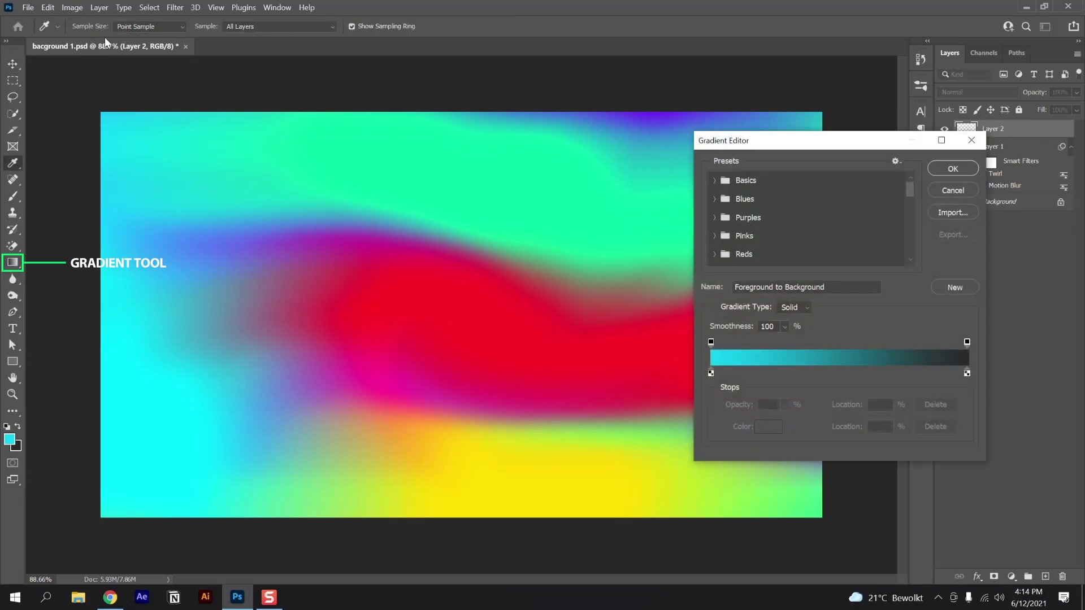
left_click(711, 373)
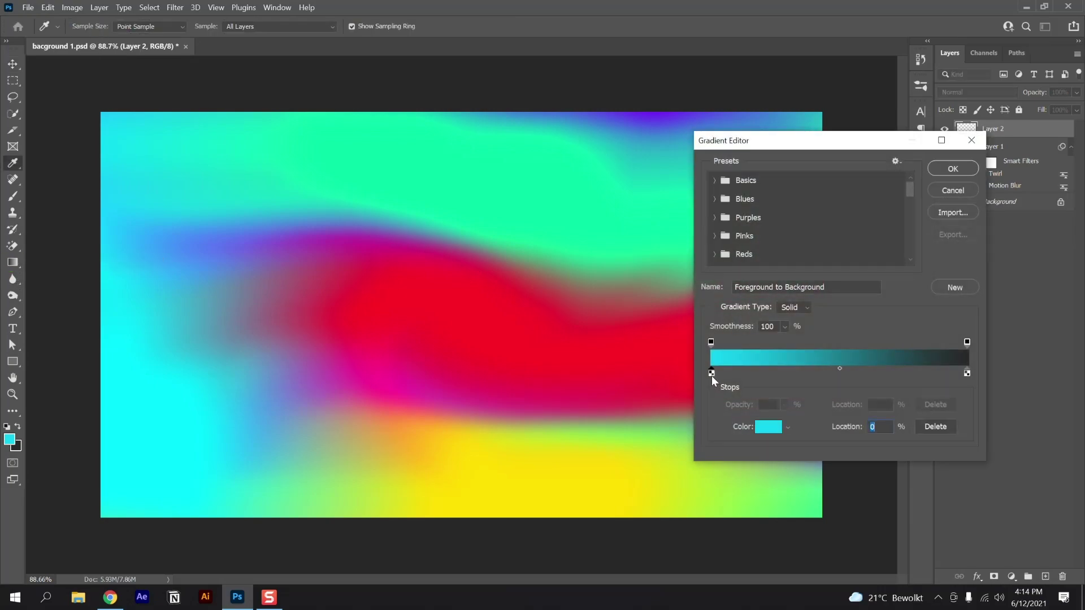
left_click(772, 427)
left_click_drag(396, 291, 395, 252)
left_click(509, 209)
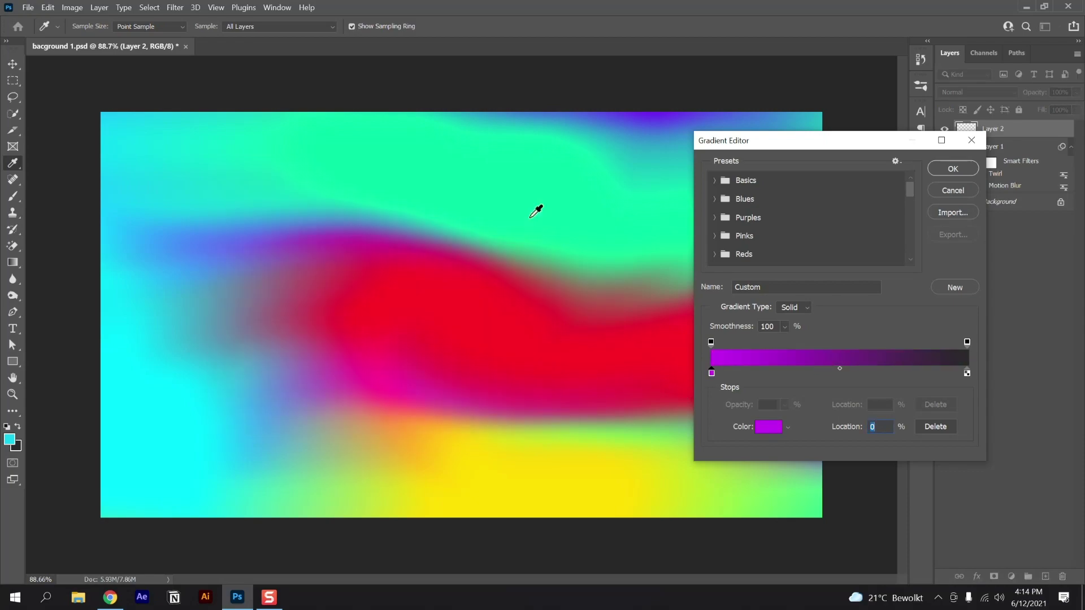
Set the gradient's end color stop to spring green and accept the purple-to-green gradient
left_click(966, 374)
left_click(766, 428)
left_click(393, 302)
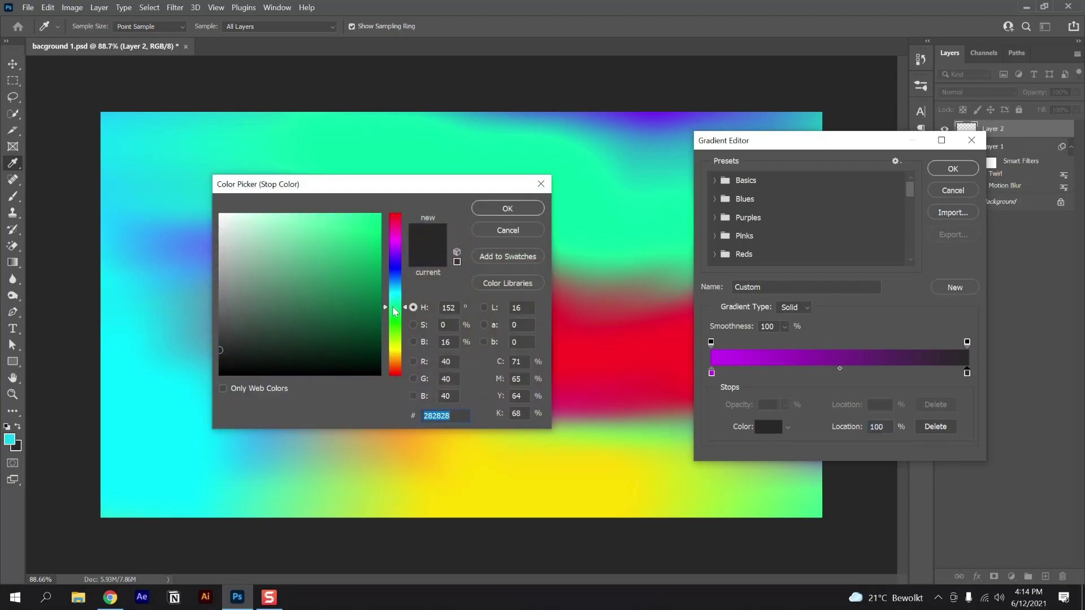
left_click_drag(357, 245, 390, 215)
left_click(507, 209)
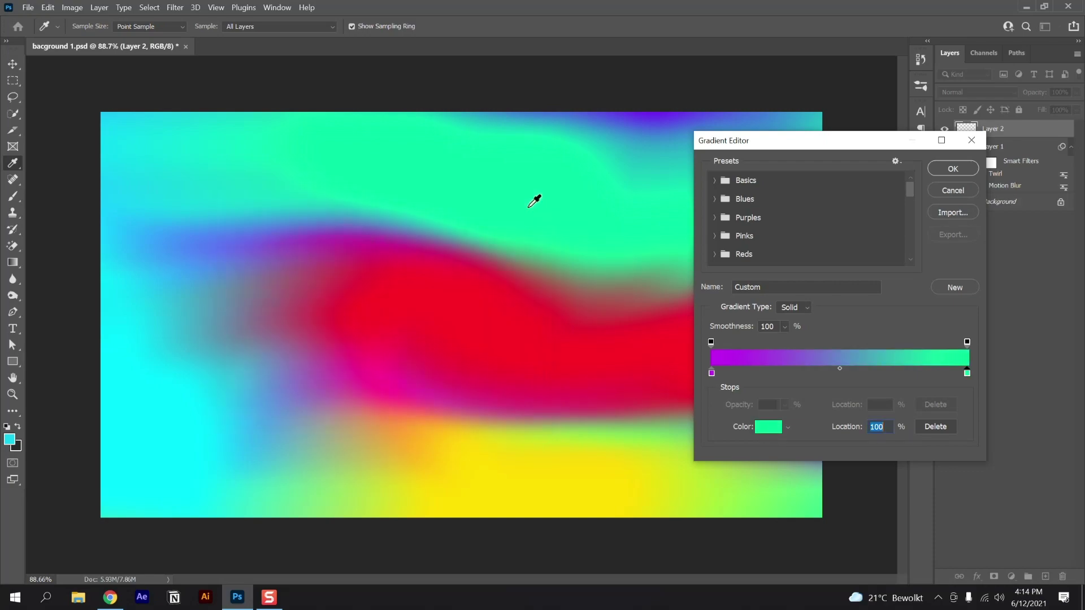
left_click(953, 169)
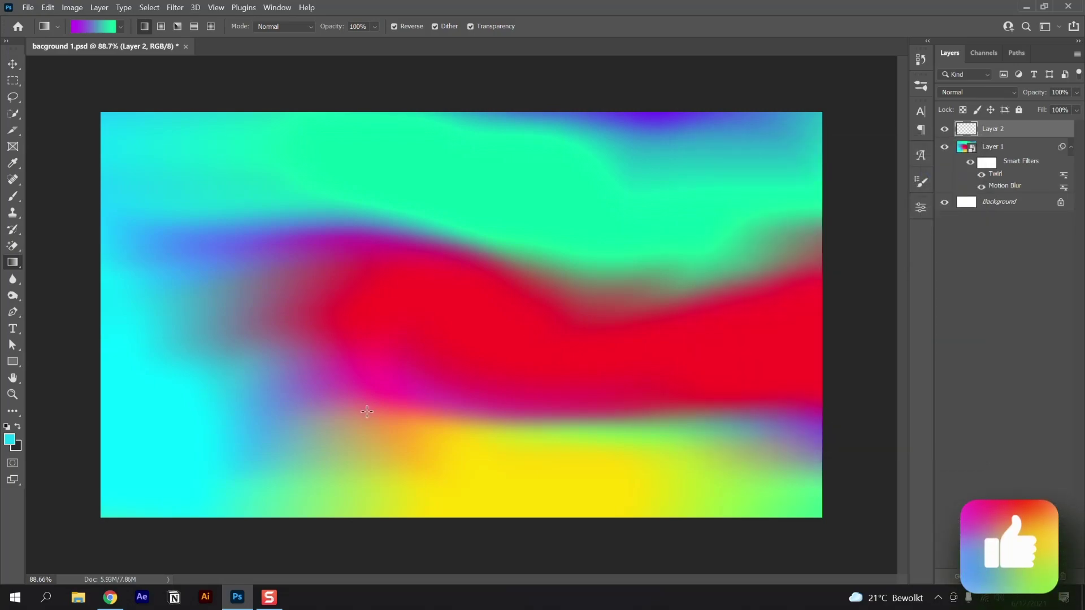
Draw a linear gradient from the canvas's bottom-left to its top-right corner on Layer 2 and convert the layer to a smart object
left_click_drag(68, 541, 838, 102)
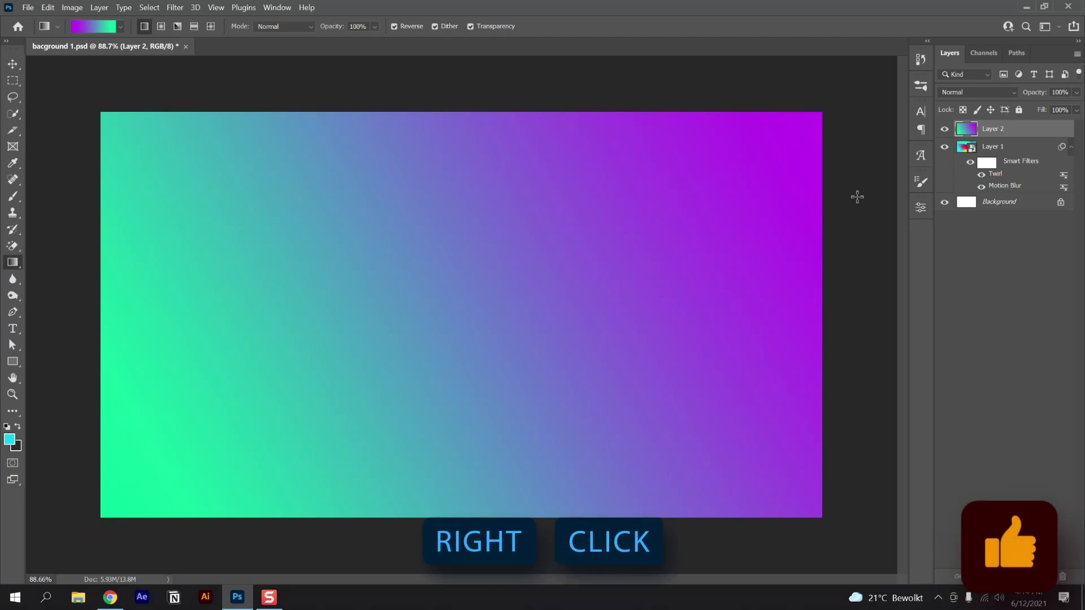
right_click(1023, 135)
left_click(927, 215)
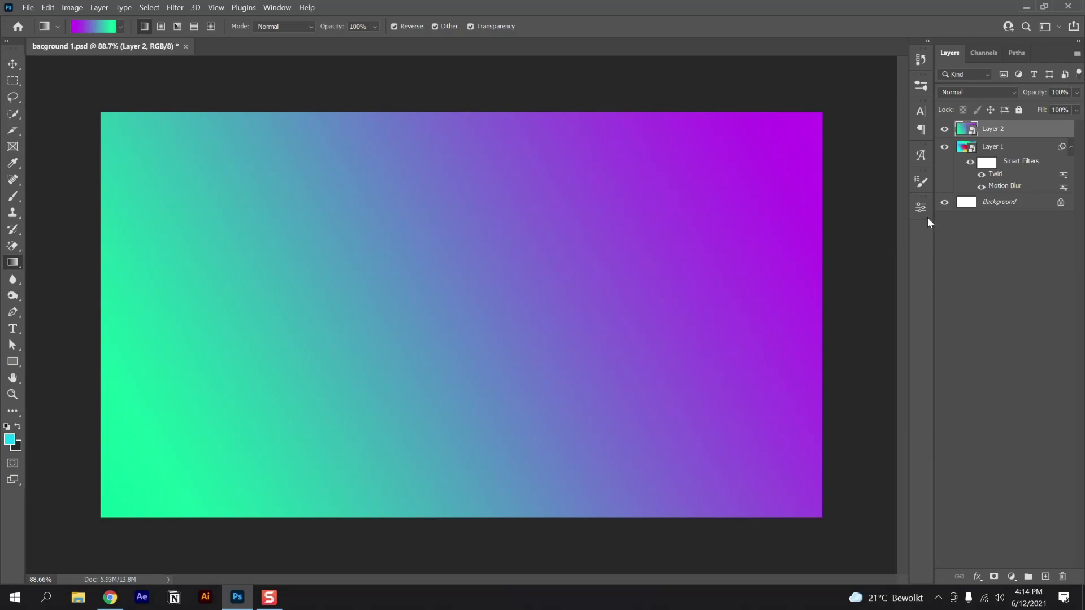
Sample the gradient's corners to set the background color to its green and the foreground color to purple c018ef
left_click(10, 439)
left_click(109, 507)
left_click(500, 207)
left_click(11, 446)
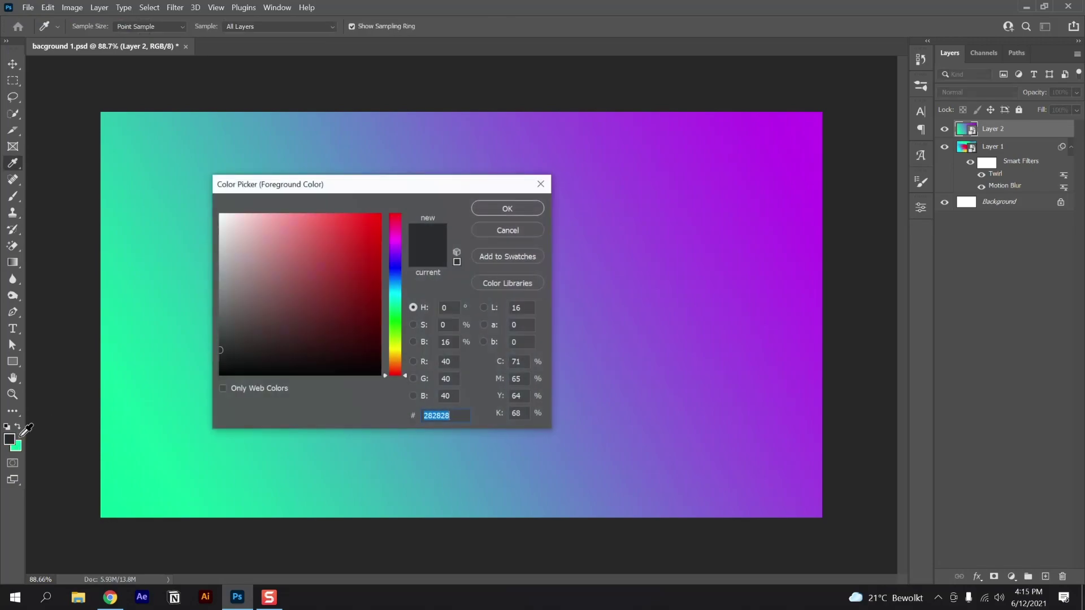
left_click(813, 116)
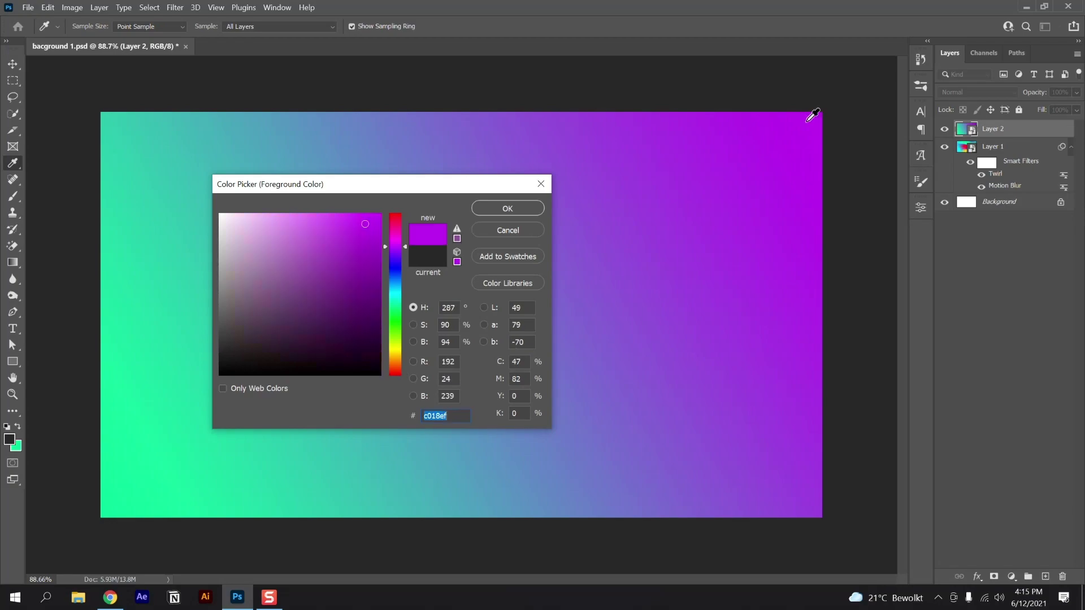
left_click(514, 212)
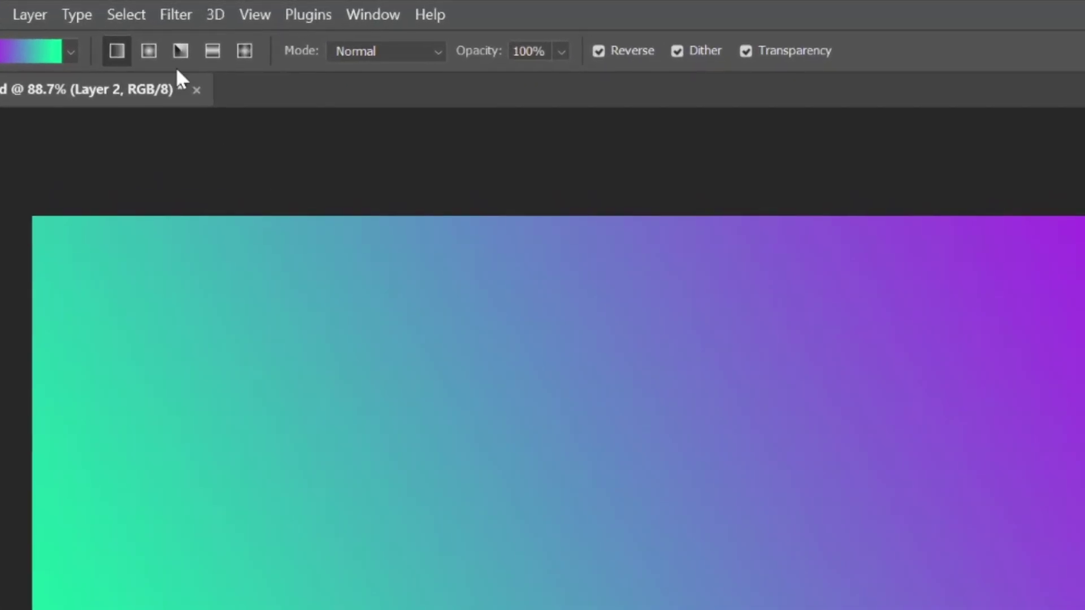
Apply the Fibers render filter to Layer 2 with variance 20 and strength 33
left_click(172, 9)
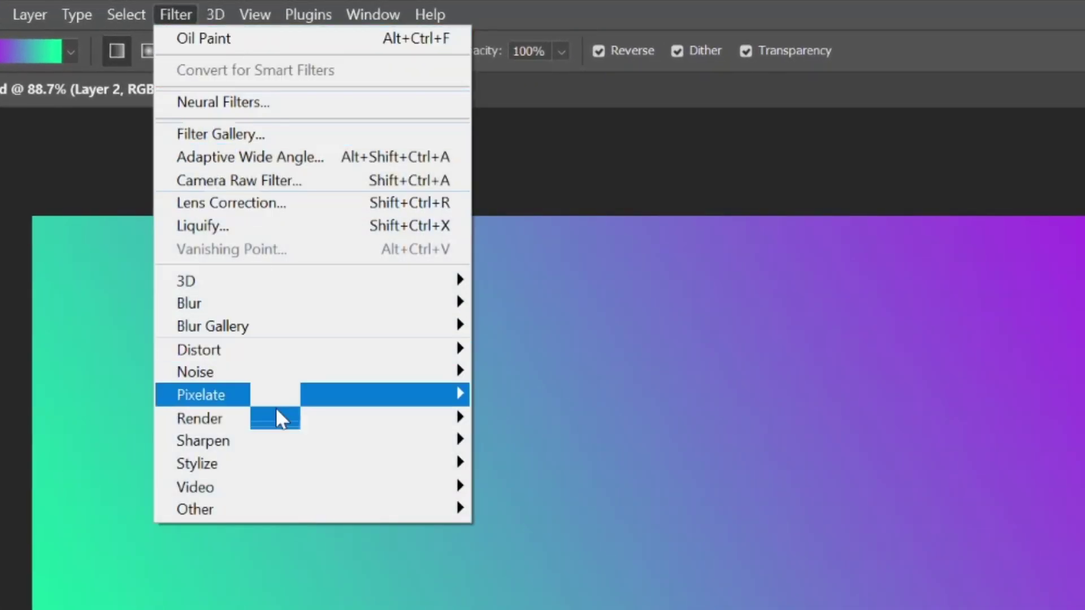
mouse_move(278, 421)
left_click(525, 538)
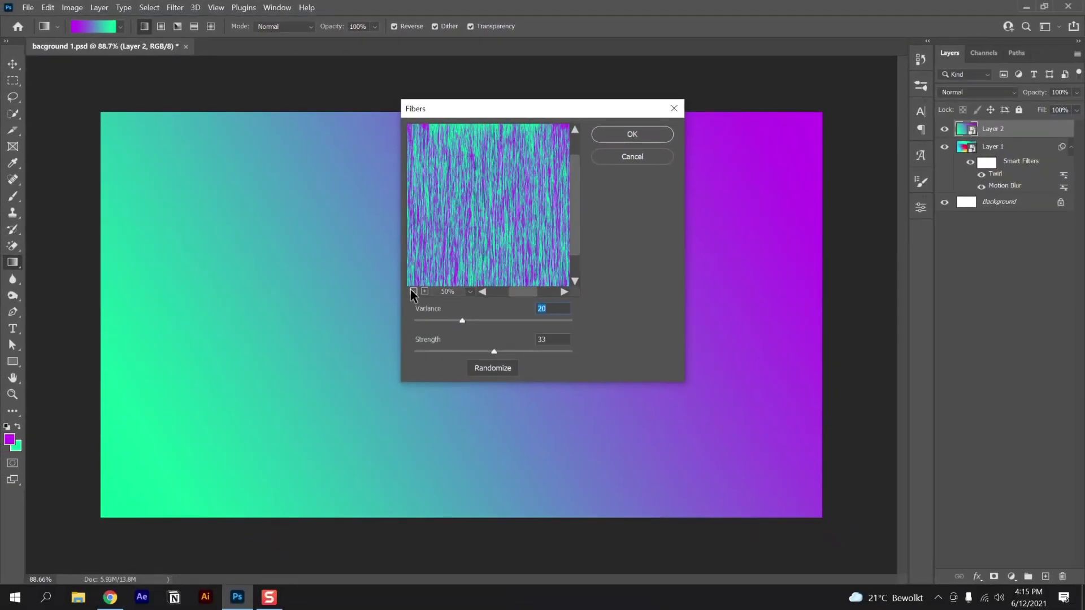
left_click(413, 291)
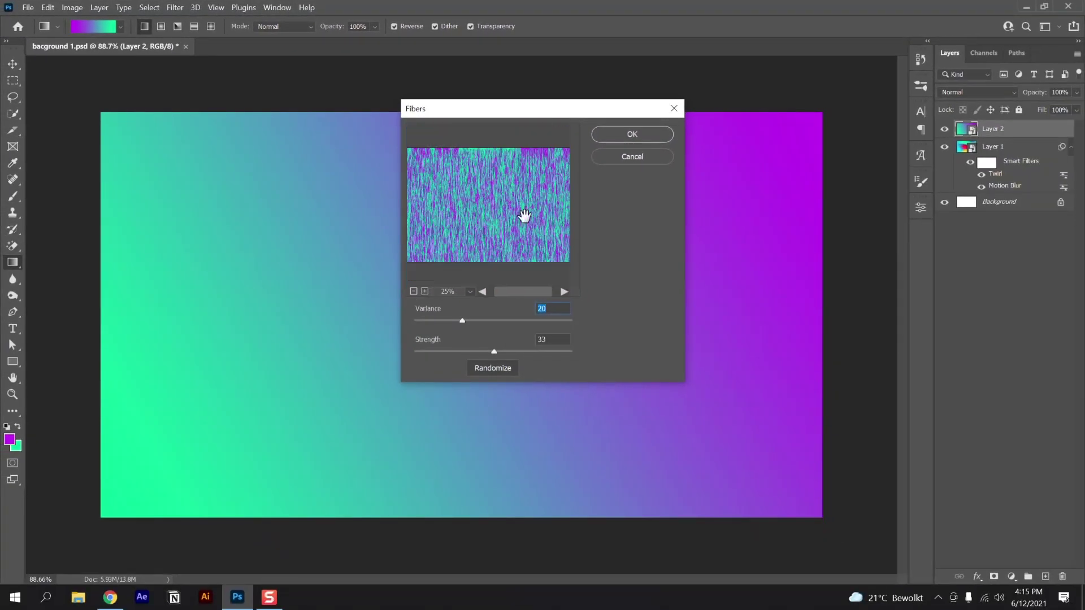
left_click(627, 134)
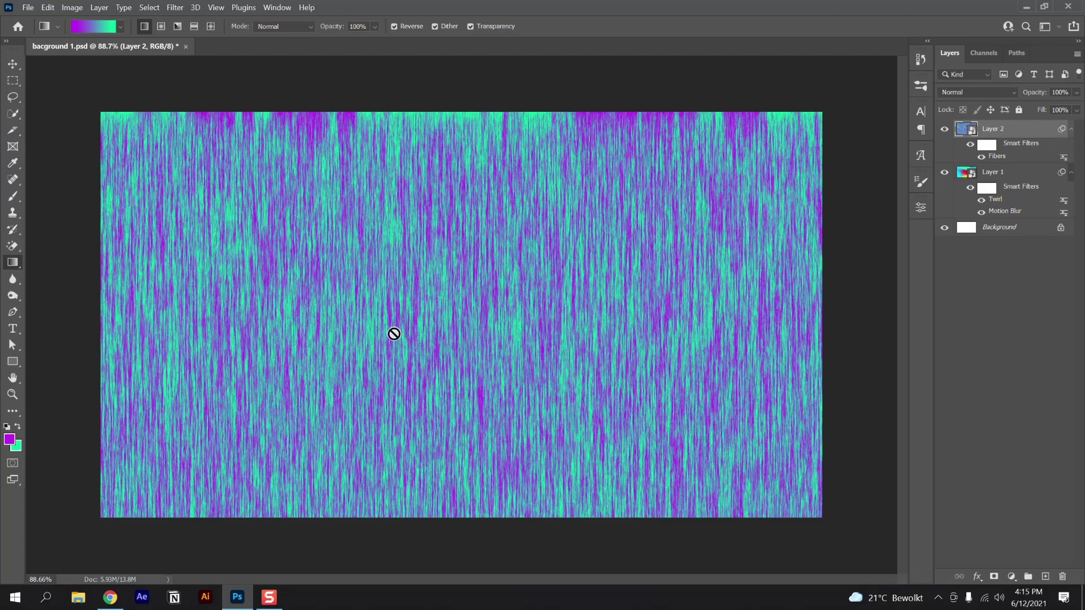
Apply the Shear filter to Layer 2, rebuilding its curve as an S with a lower anchor left of center and an upper anchor right
left_click(175, 8)
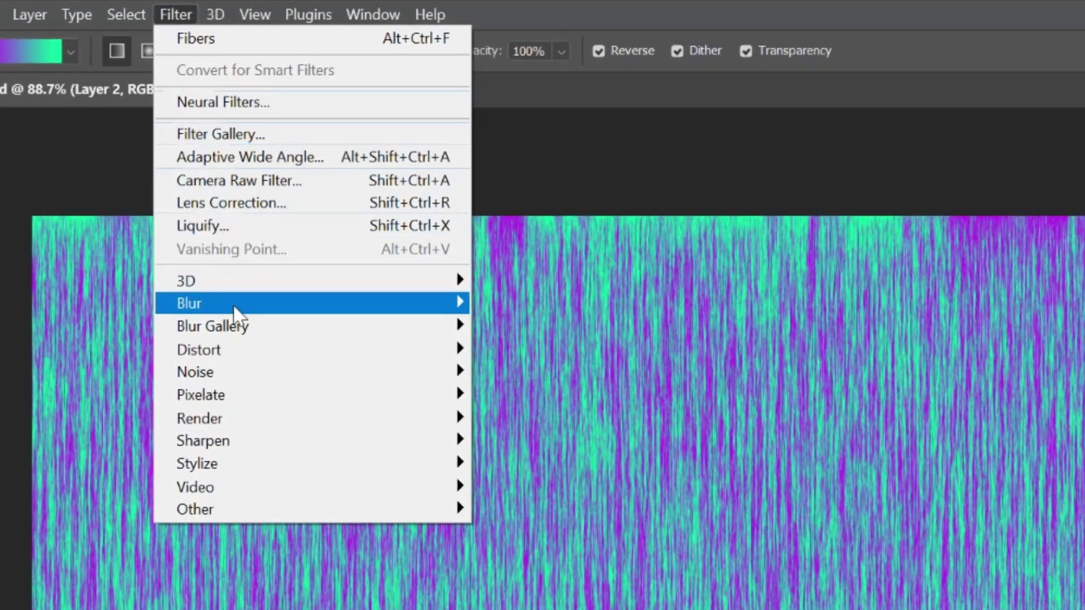
mouse_move(252, 353)
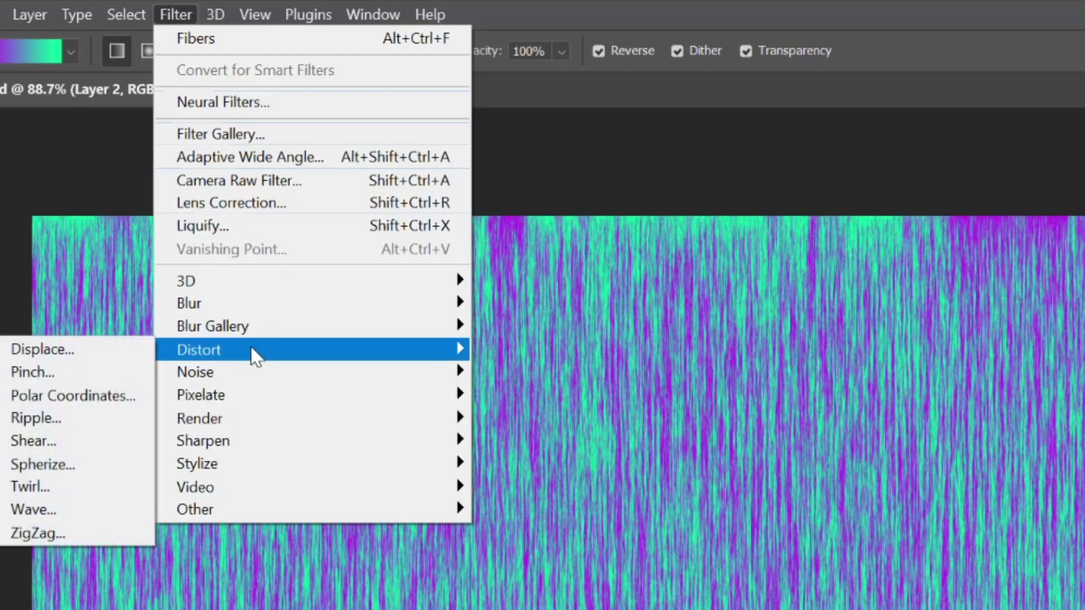
left_click(65, 446)
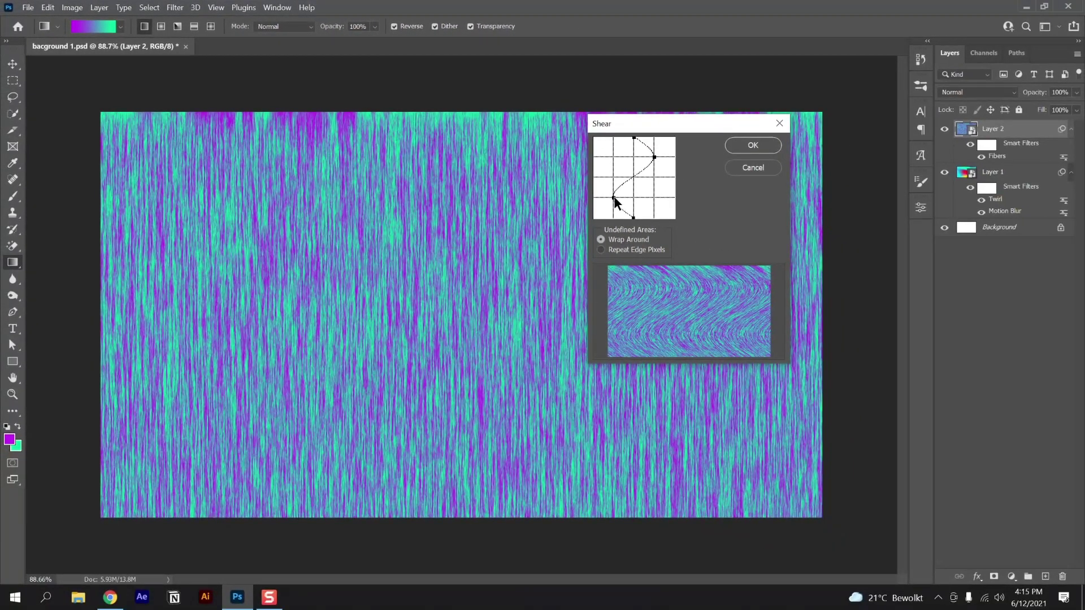
left_click_drag(613, 197, 685, 197)
left_click_drag(654, 157, 693, 153)
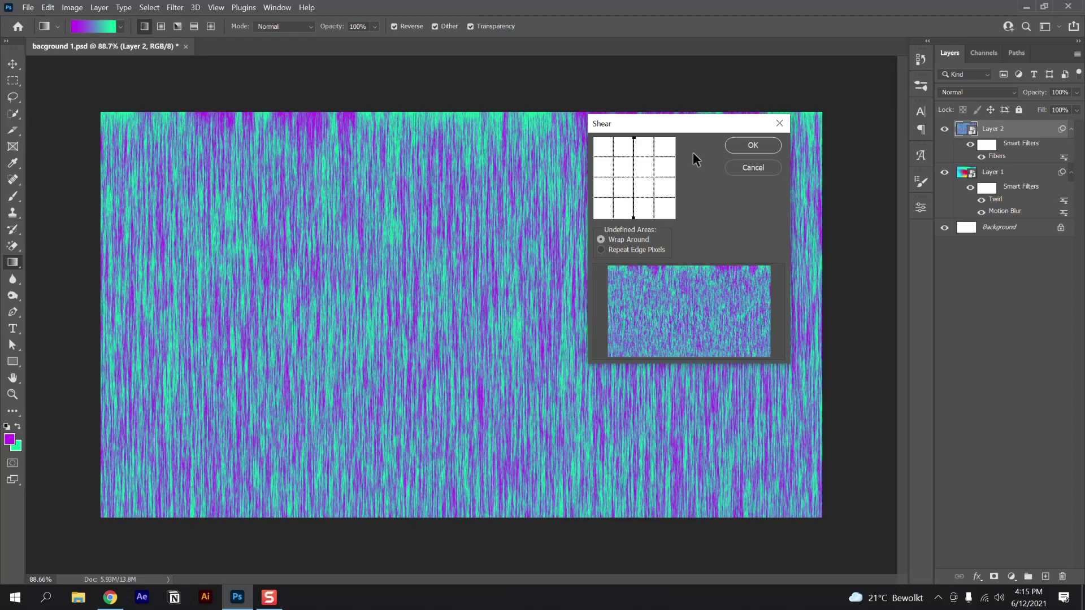
left_click_drag(632, 198, 613, 199)
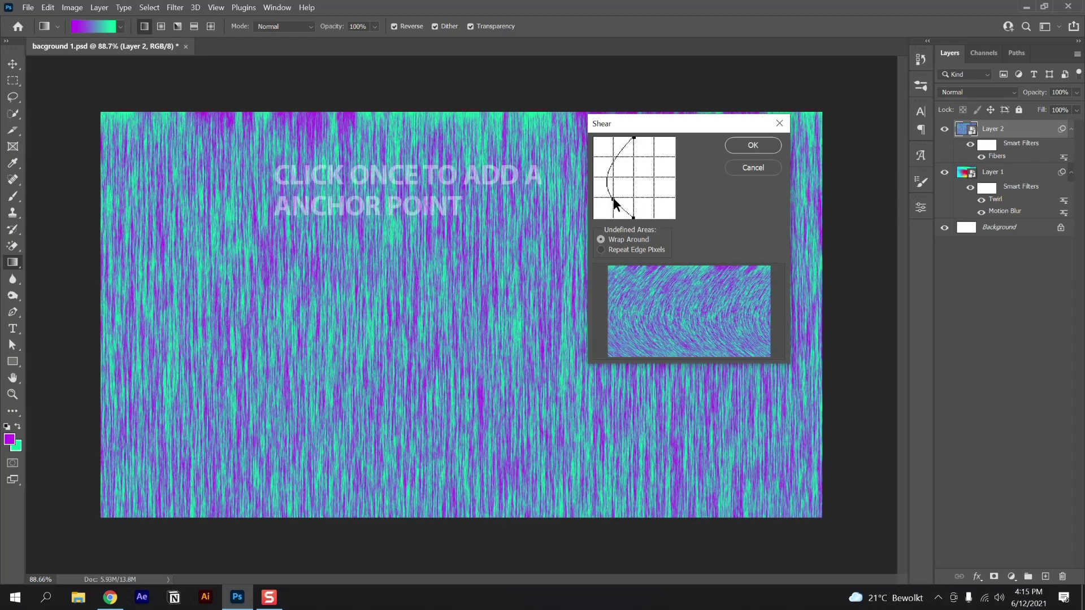
left_click_drag(616, 154, 654, 157)
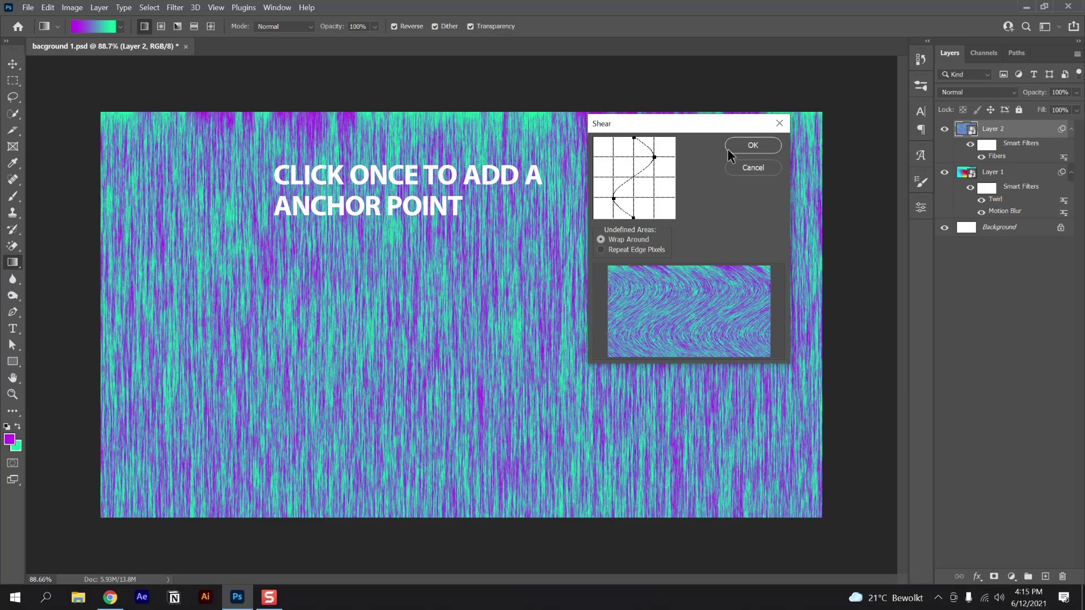
left_click(744, 145)
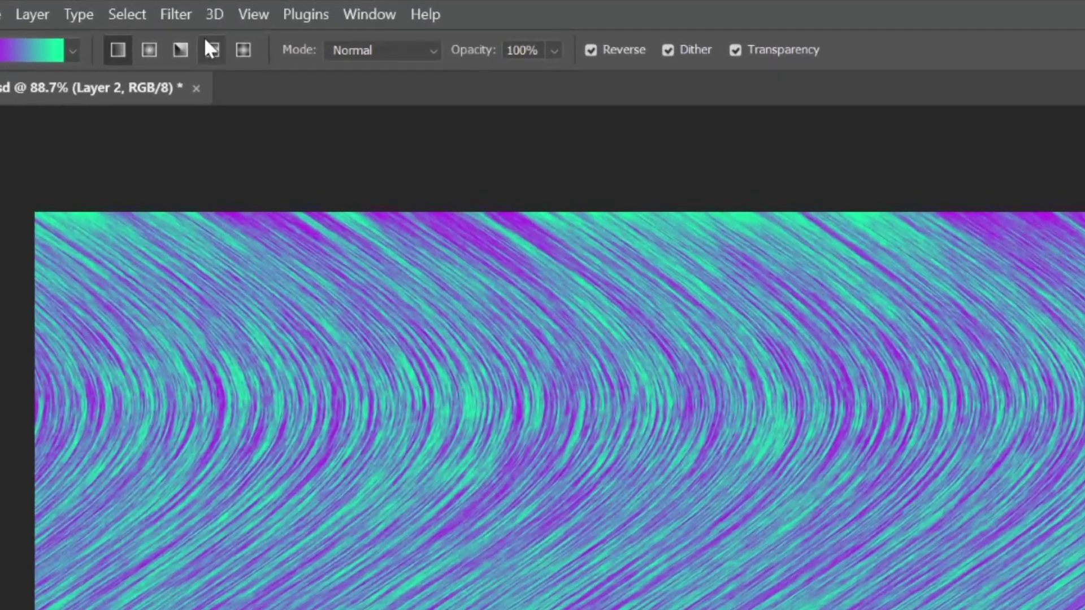
Apply the Oil Paint filter to Layer 2 with stylization 10, cleanliness 10, scale 6, bristle detail 5 and lighting off
left_click(175, 7)
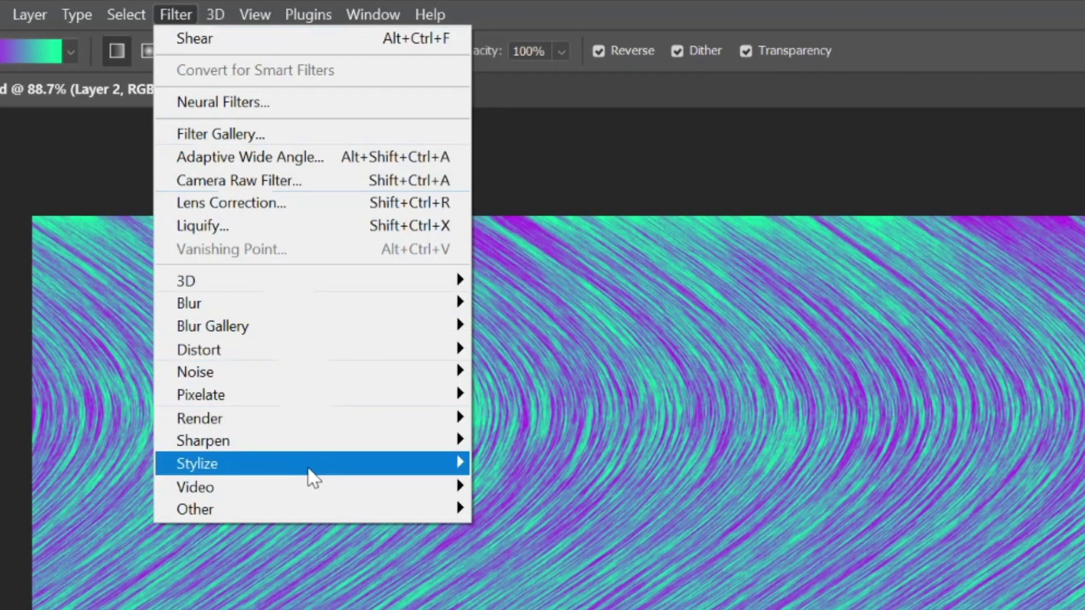
mouse_move(318, 466)
left_click(534, 557)
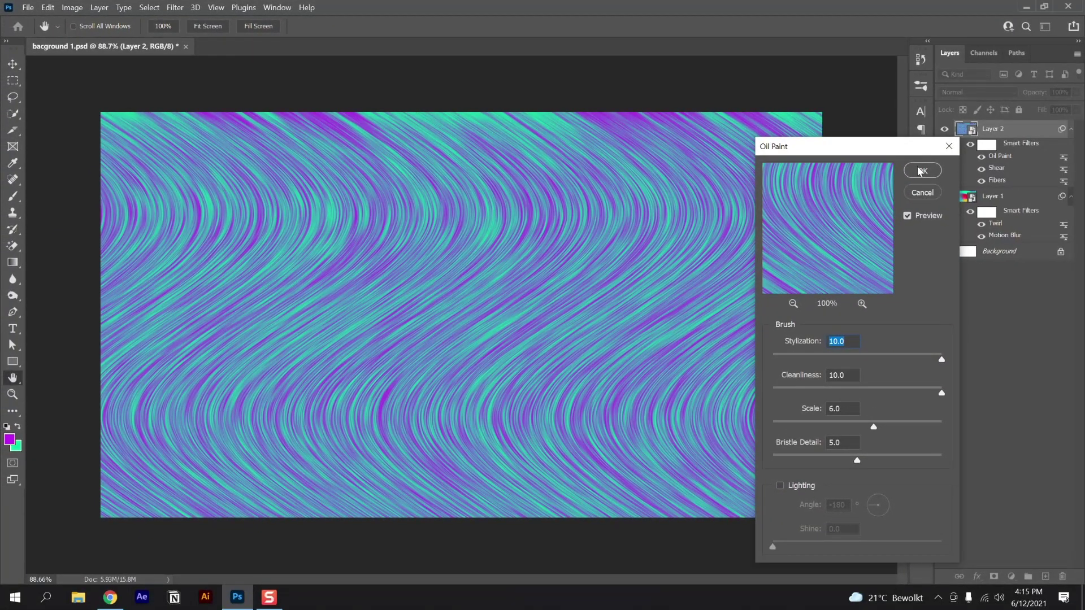
left_click(921, 171)
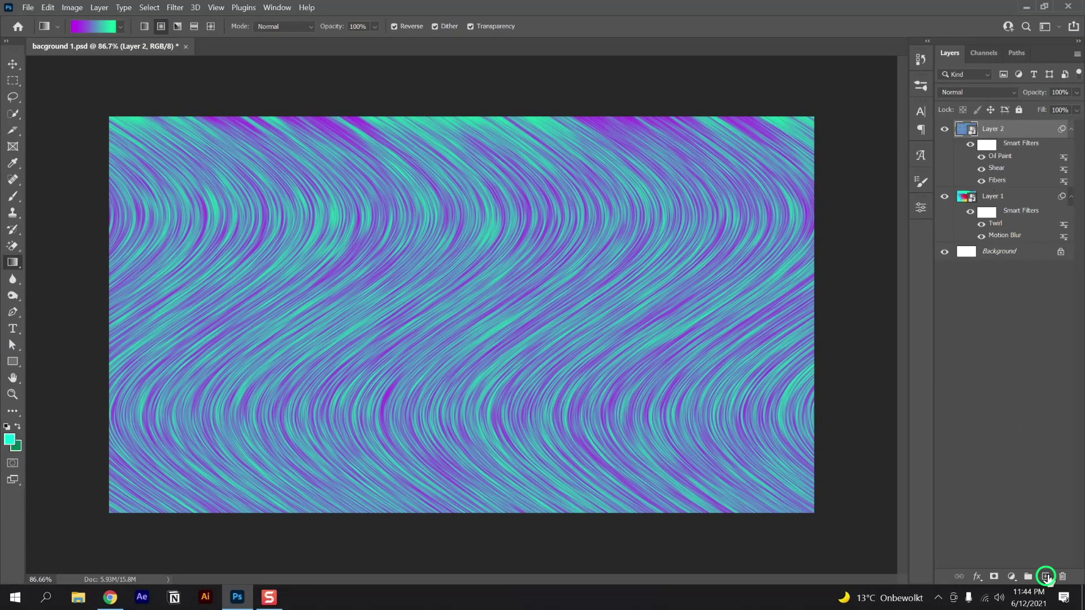
Add a new layer above Layer 2 and hide Layer 2 and Layer 1
left_click(1046, 577)
left_click(945, 147)
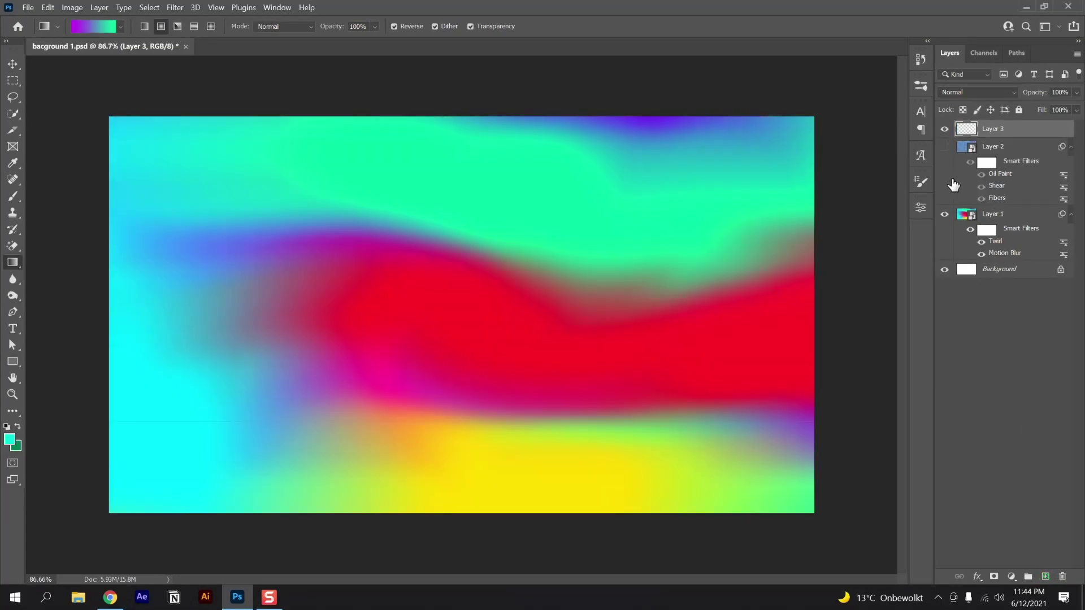
left_click(945, 215)
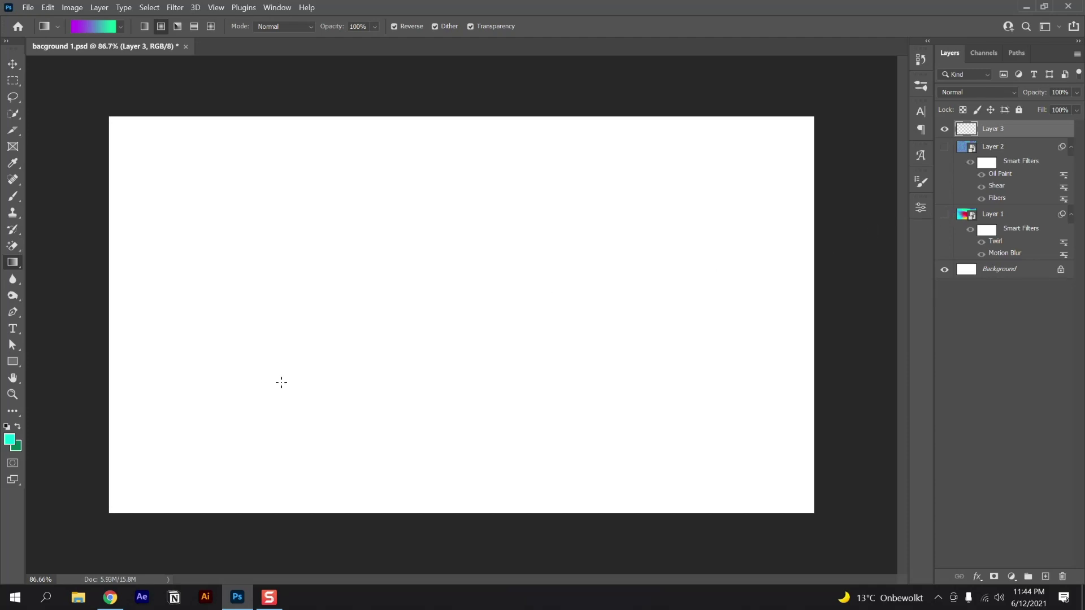
Fill Layer 3 with a radial gradient, green in the canvas's upper-right corner and purple towards the lower left, and convert it to a smart object
left_click_drag(85, 534, 90, 337)
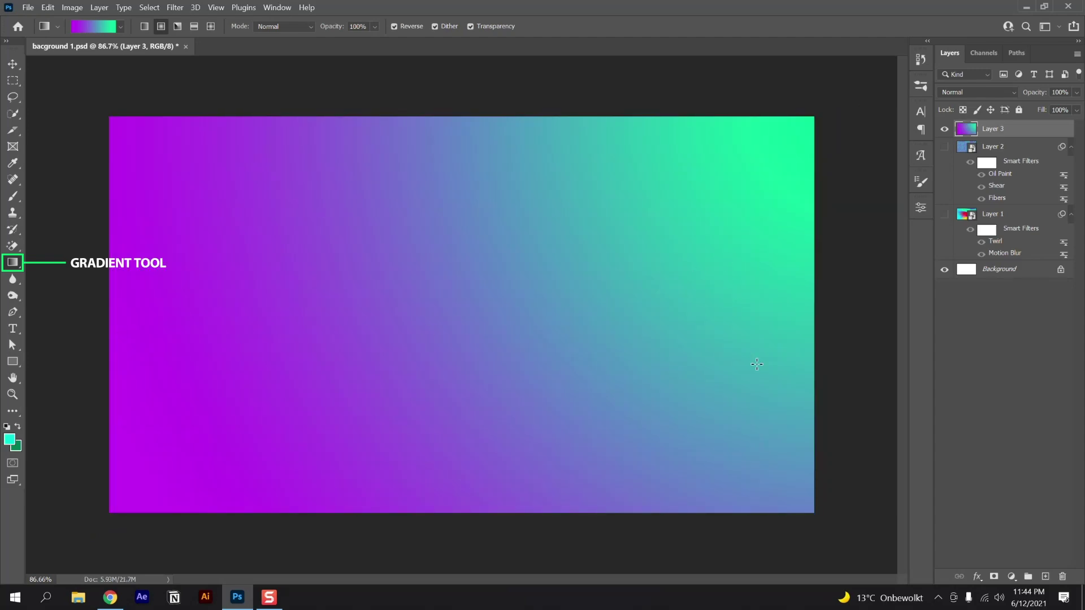
right_click(1014, 134)
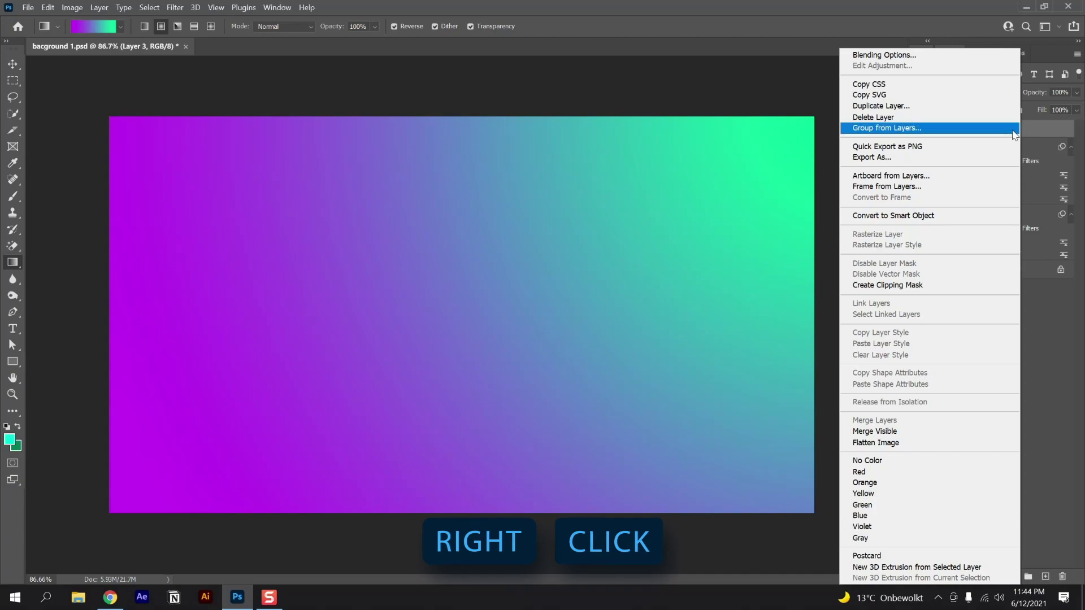
left_click(920, 217)
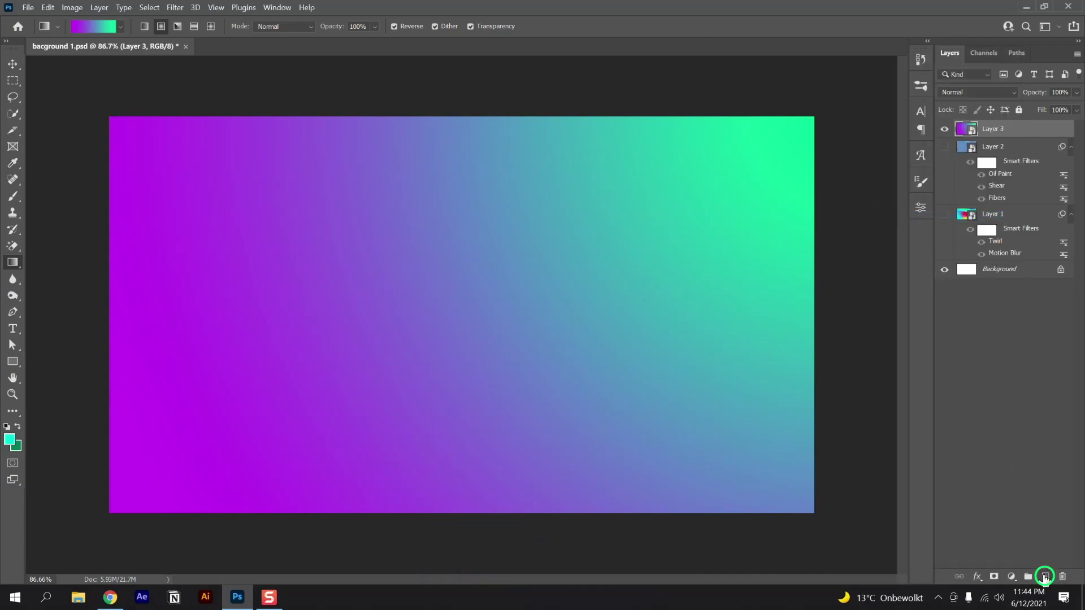
Add a new layer and paint one large and seven smaller 191 px turquoise dots scattered across the canvas with the Brush tool
left_click(1045, 577)
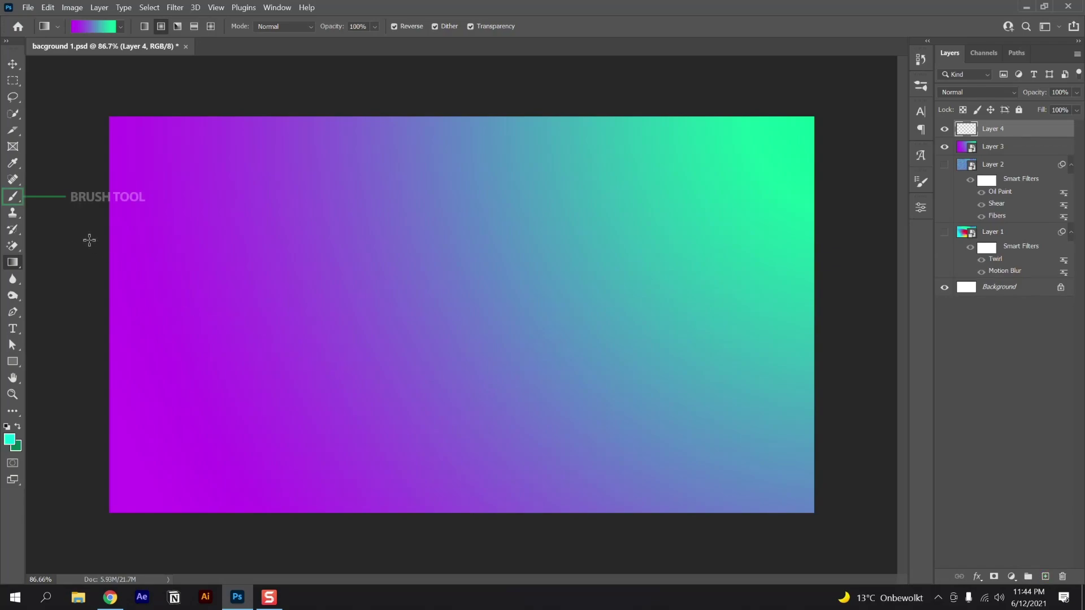
left_click(13, 197)
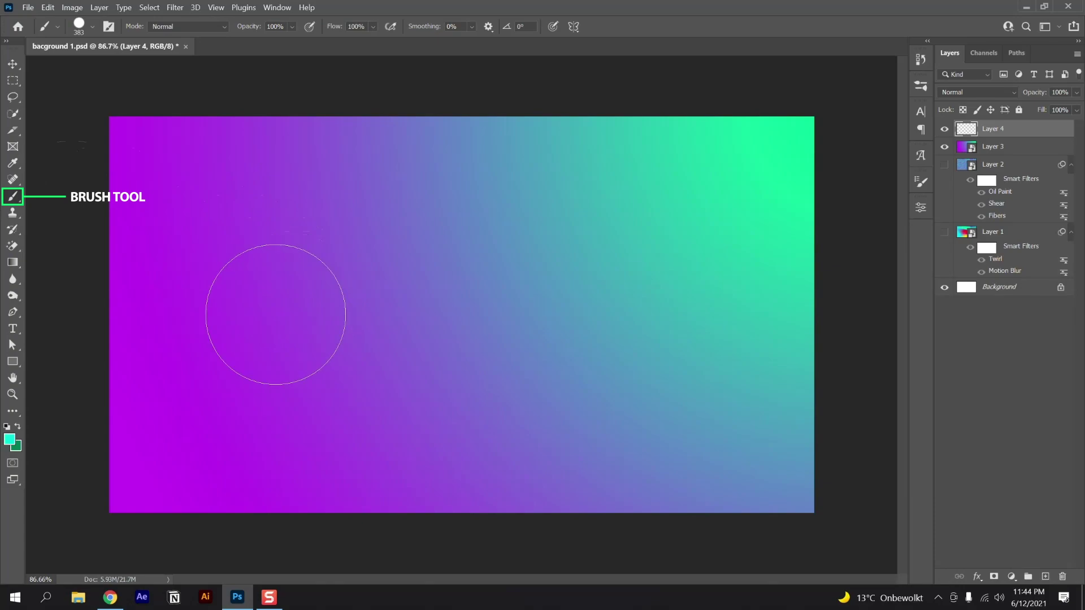
left_click(255, 337)
left_click_drag(487, 222, 424, 222)
left_click(236, 181)
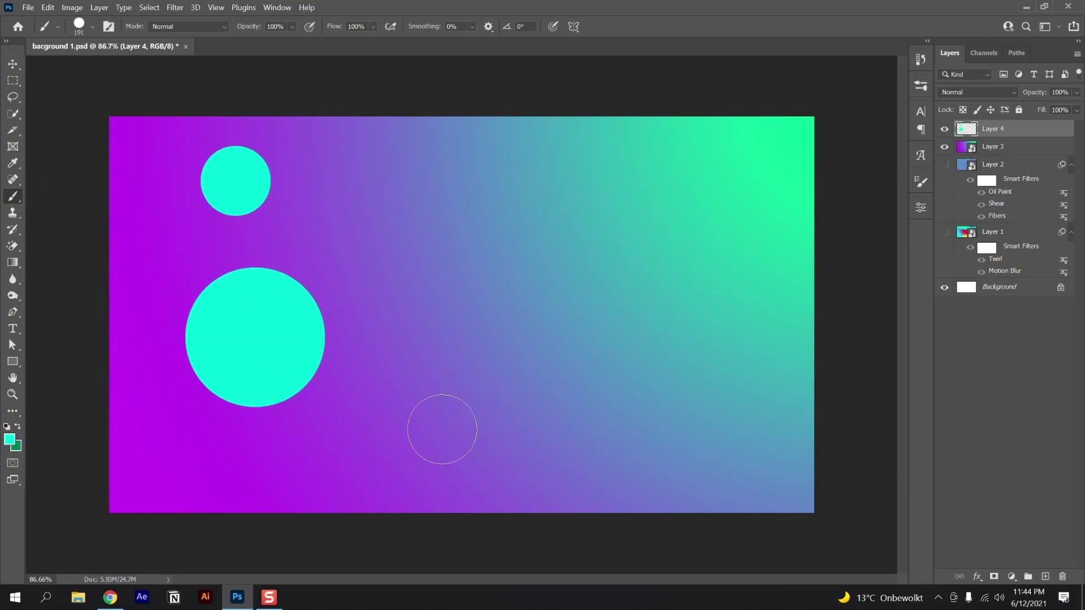
left_click(439, 443)
left_click(483, 218)
left_click(651, 449)
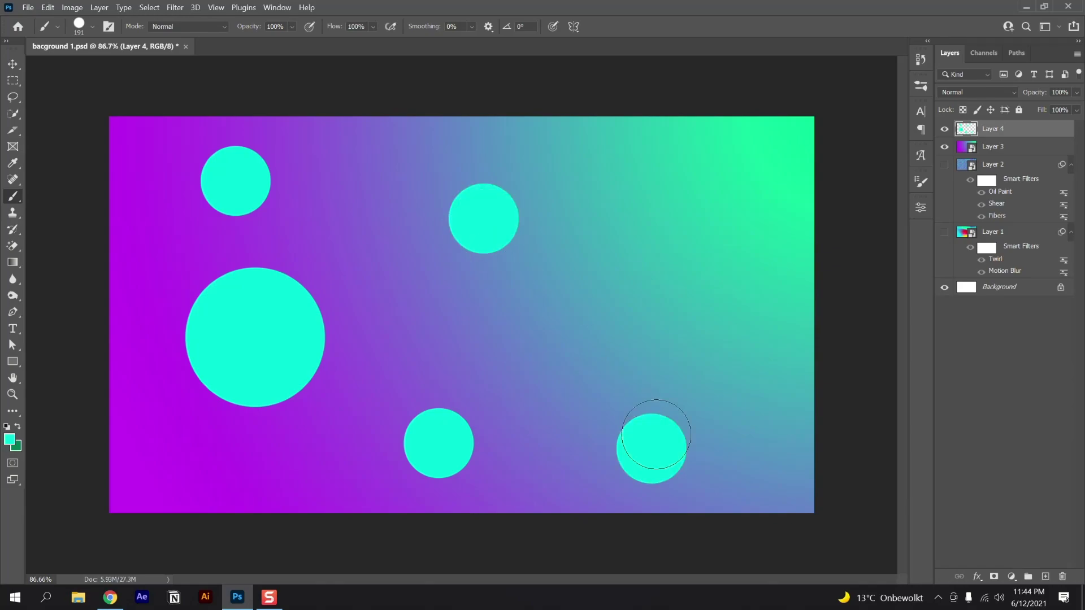
left_click(754, 279)
left_click(601, 337)
left_click(649, 177)
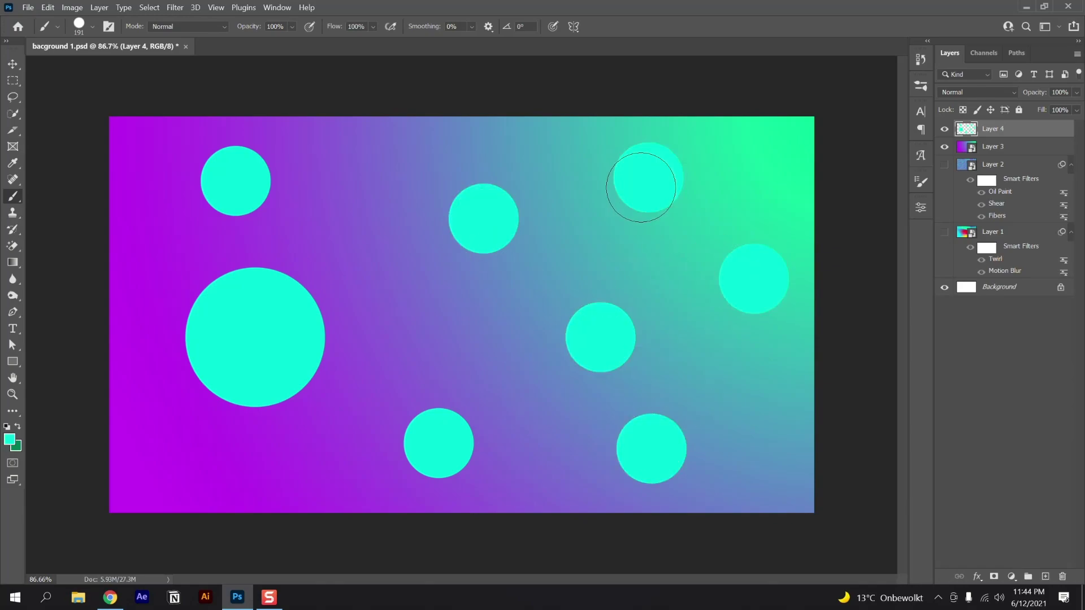
Sample the gradient's purple as the foreground color and paint a purple dot overlapping each of the eight turquoise dots on Layer 4
left_click(9, 440)
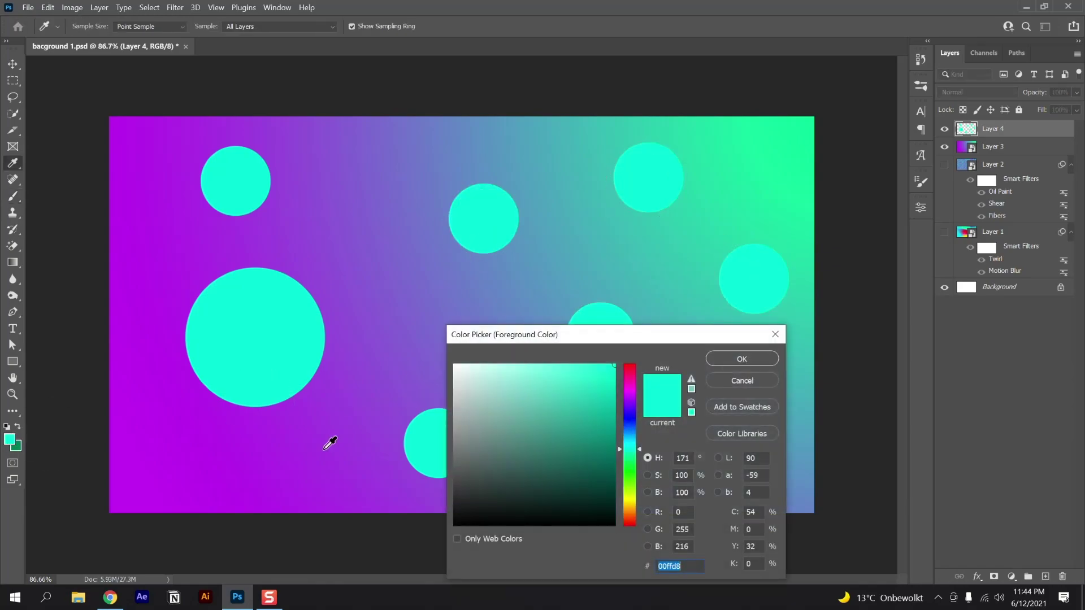
left_click(291, 468)
left_click(741, 360)
left_click(525, 209)
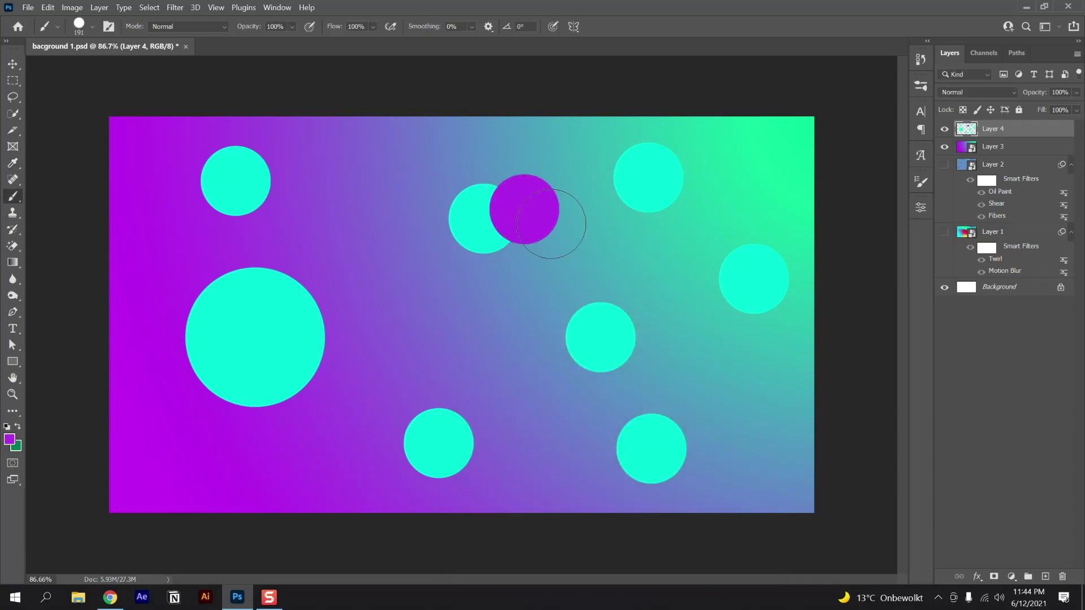
left_click(670, 164)
left_click(737, 303)
left_click(603, 321)
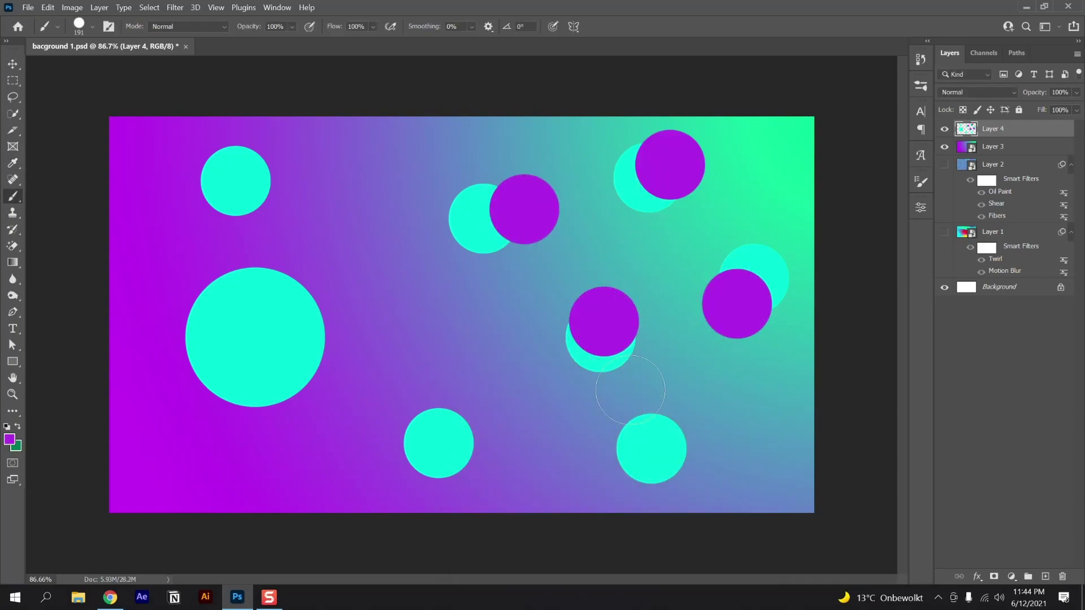
left_click(653, 459)
left_click(441, 424)
left_click(272, 307)
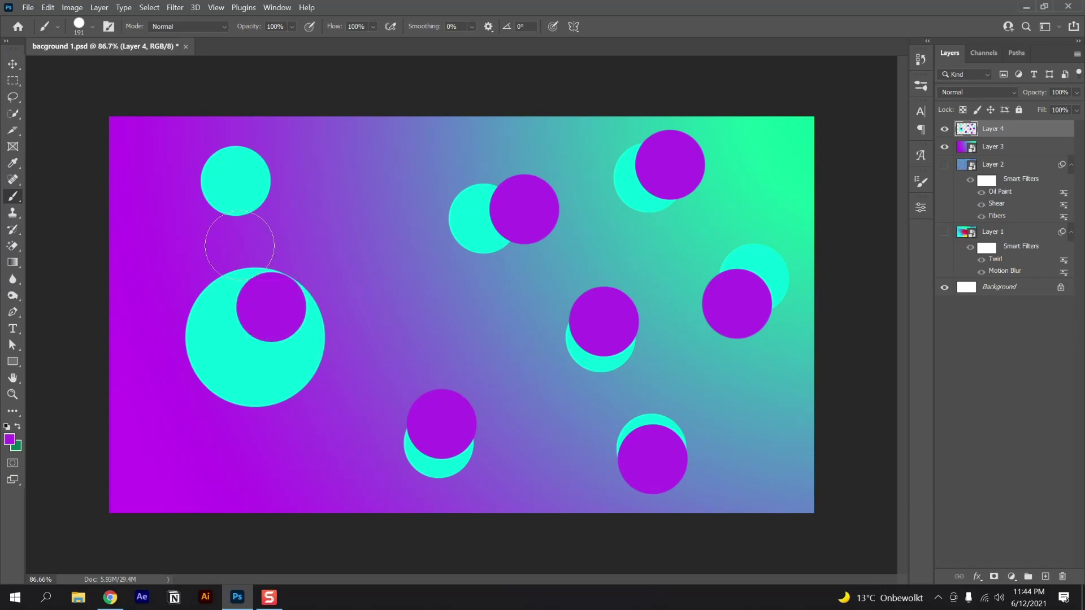
left_click(215, 179)
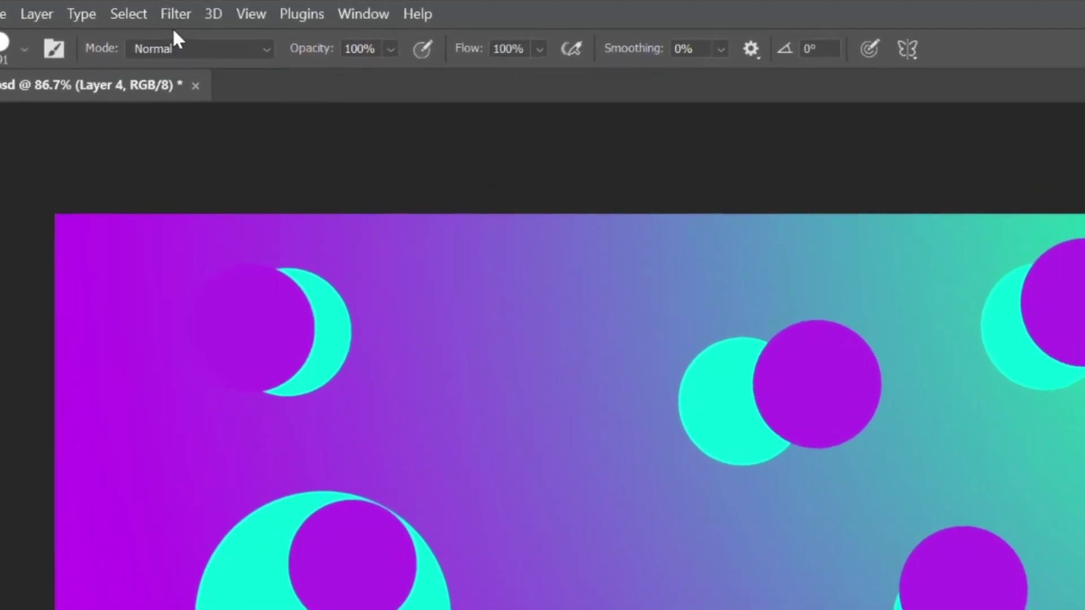
Apply Motion Blur to the dots on Layer 4 with an angle of 56° and a distance of about 1267 pixels
left_click(174, 8)
mouse_move(254, 298)
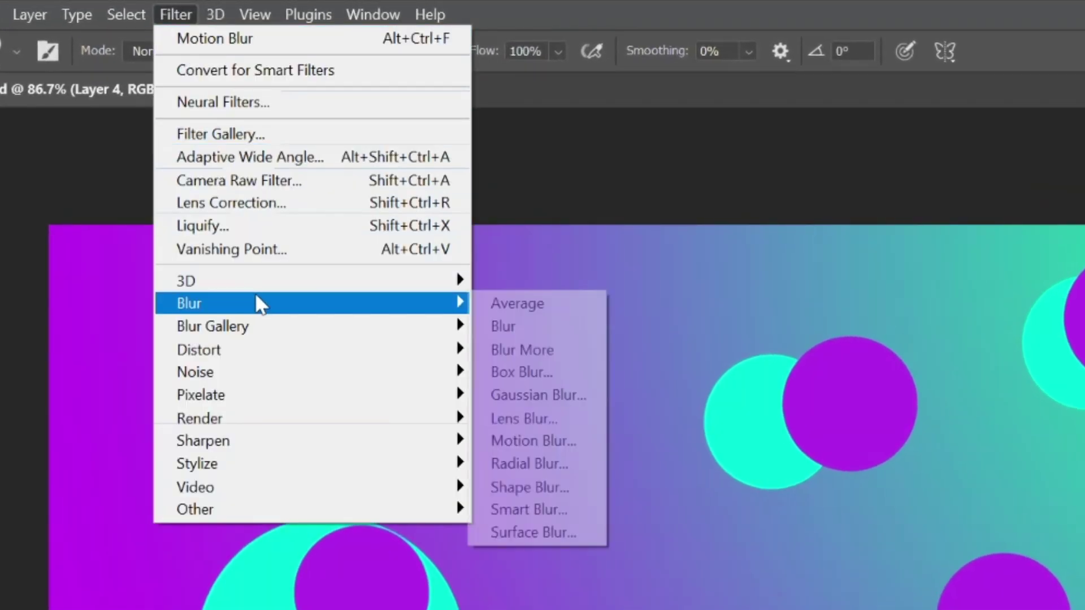
left_click(525, 443)
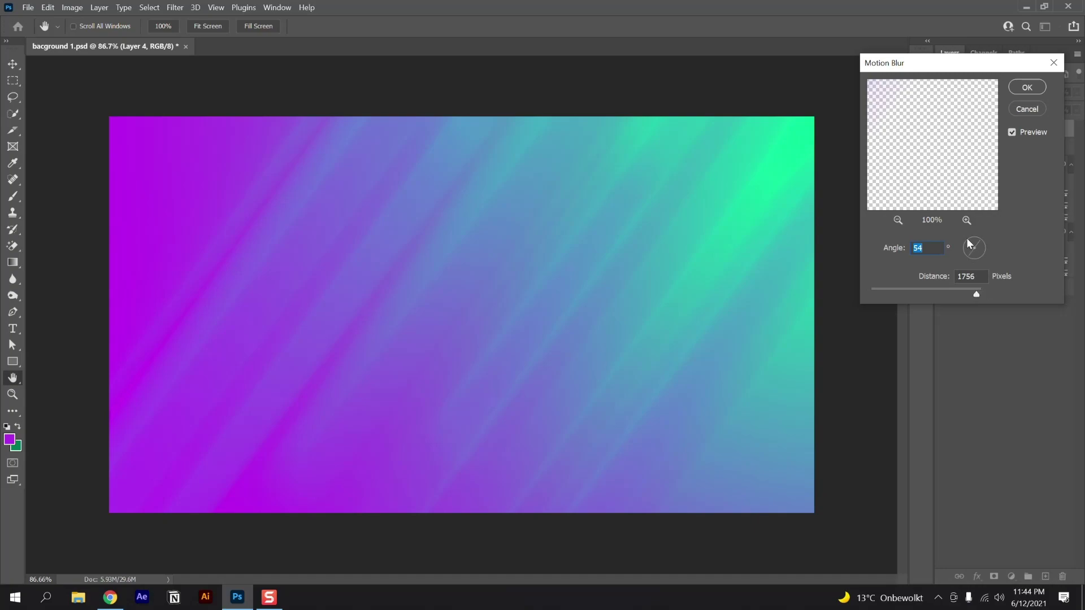
left_click_drag(974, 293, 964, 292)
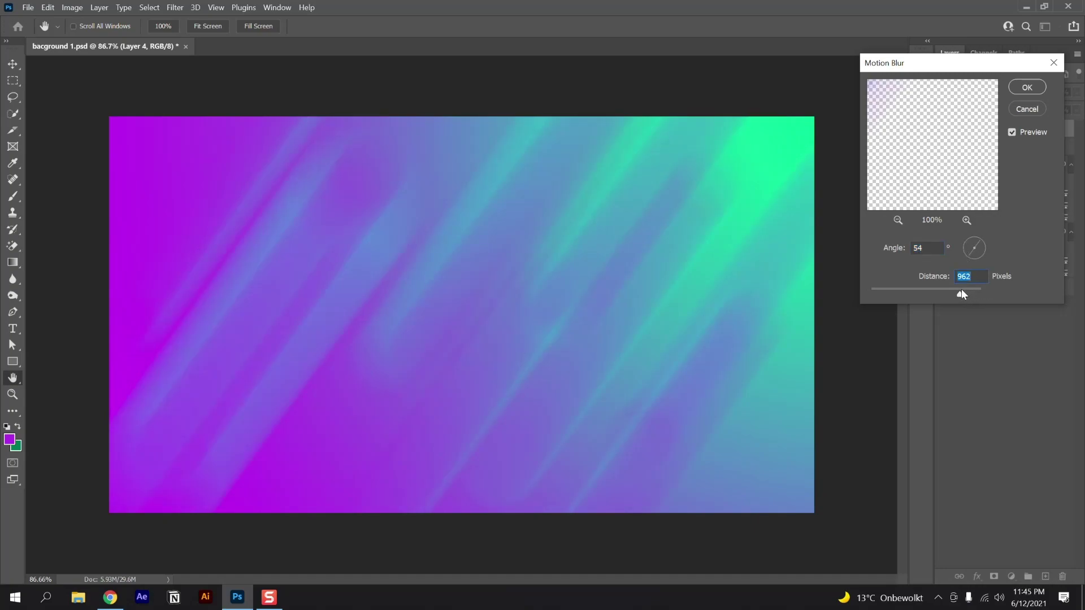
left_click(966, 244)
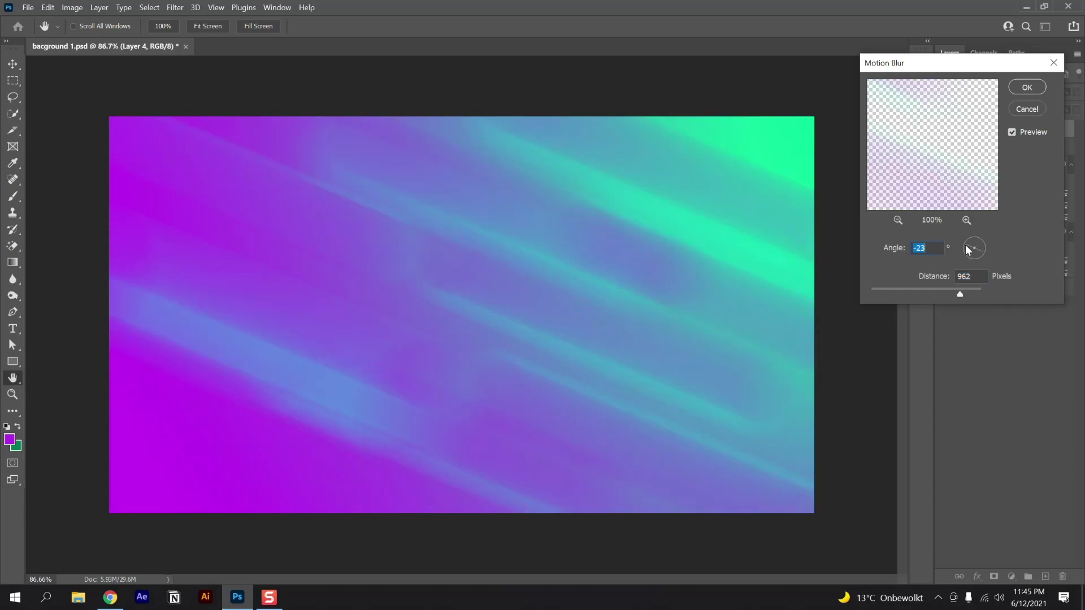
left_click(967, 240)
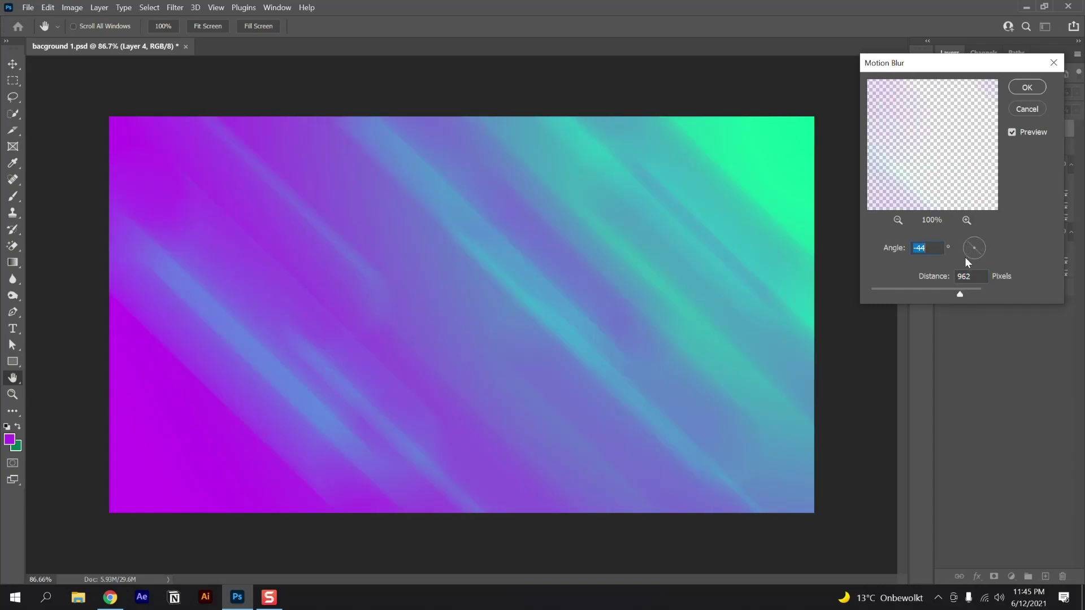
left_click(957, 291)
left_click_drag(964, 290, 954, 291)
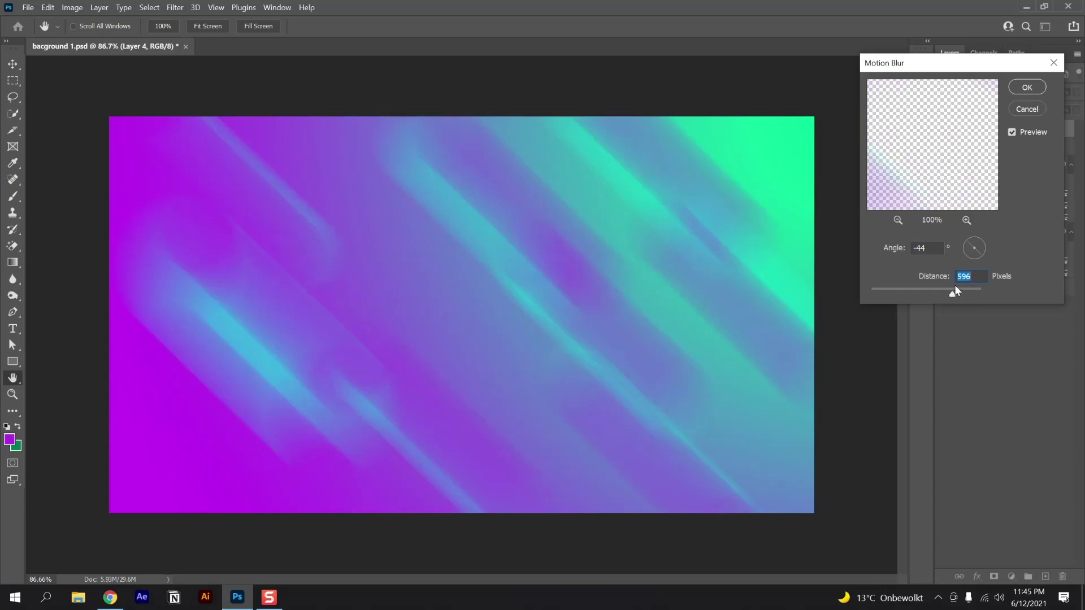
left_click_drag(982, 249, 986, 244)
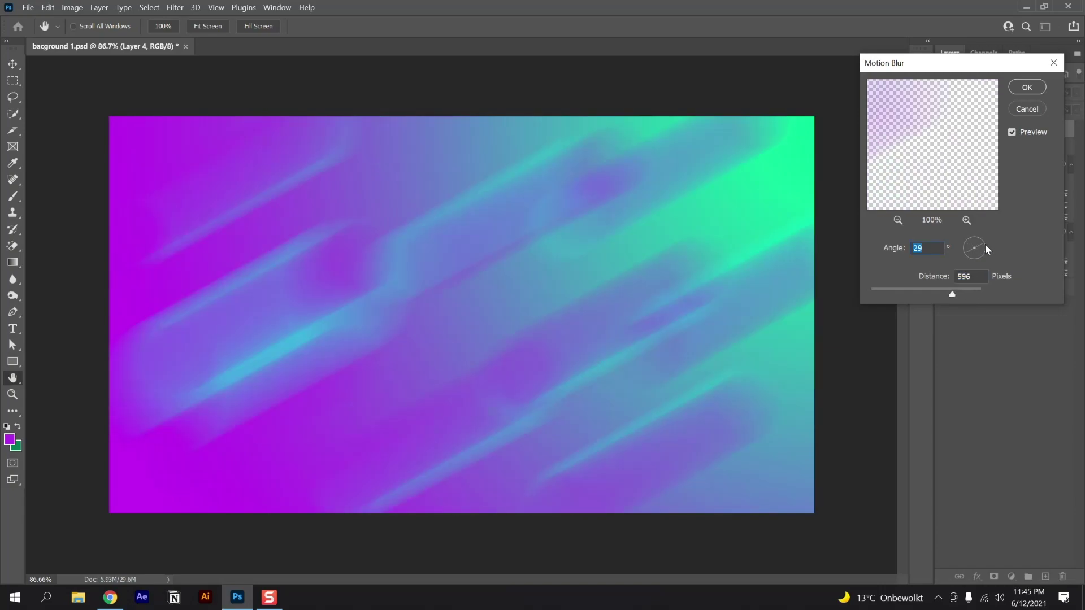
left_click(982, 241)
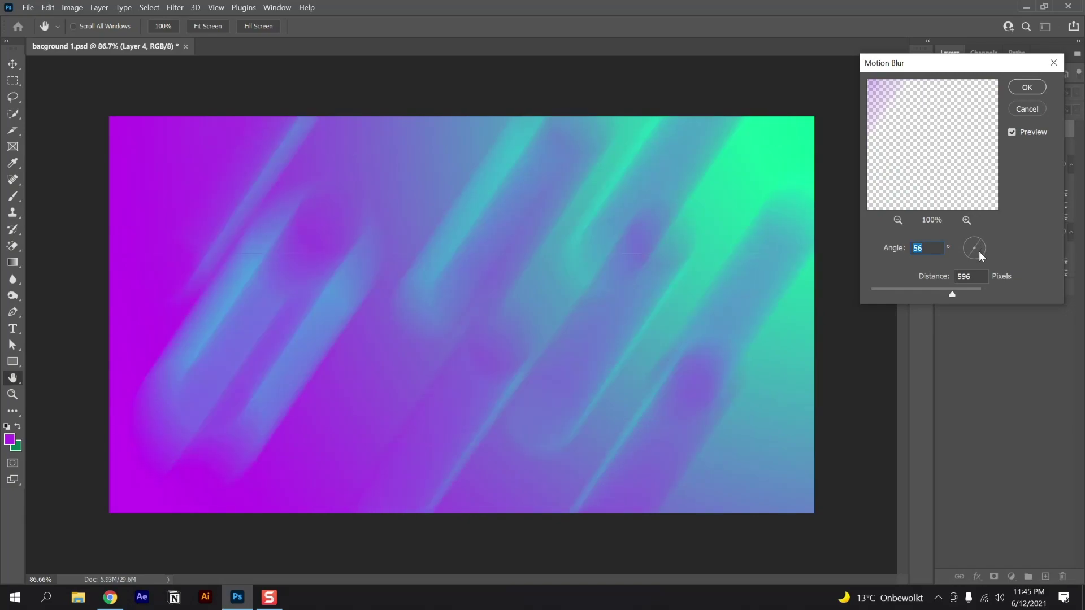
left_click_drag(956, 294, 961, 291)
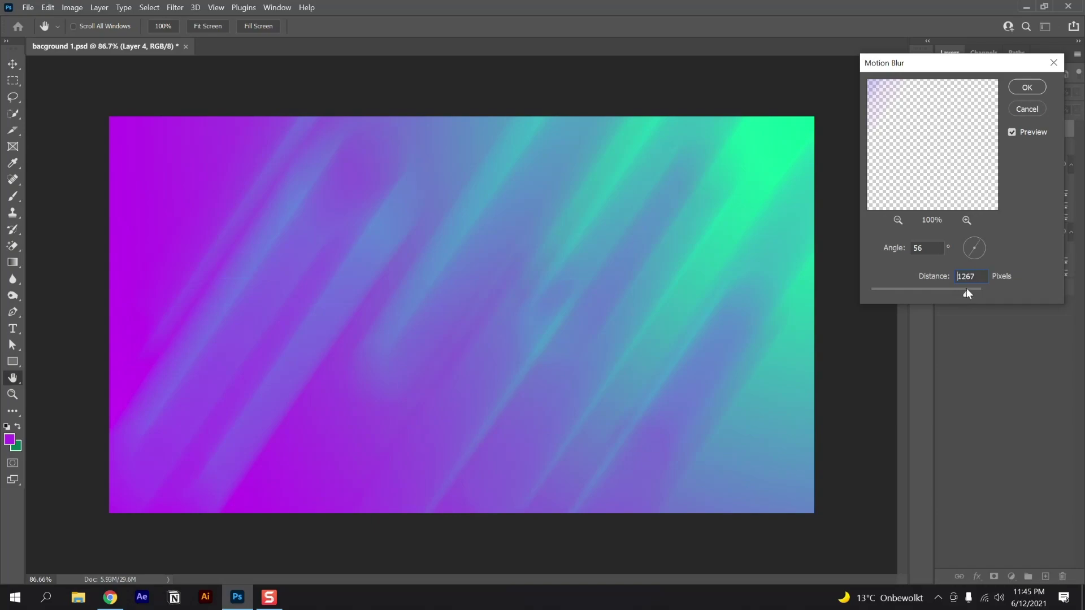
left_click(1027, 87)
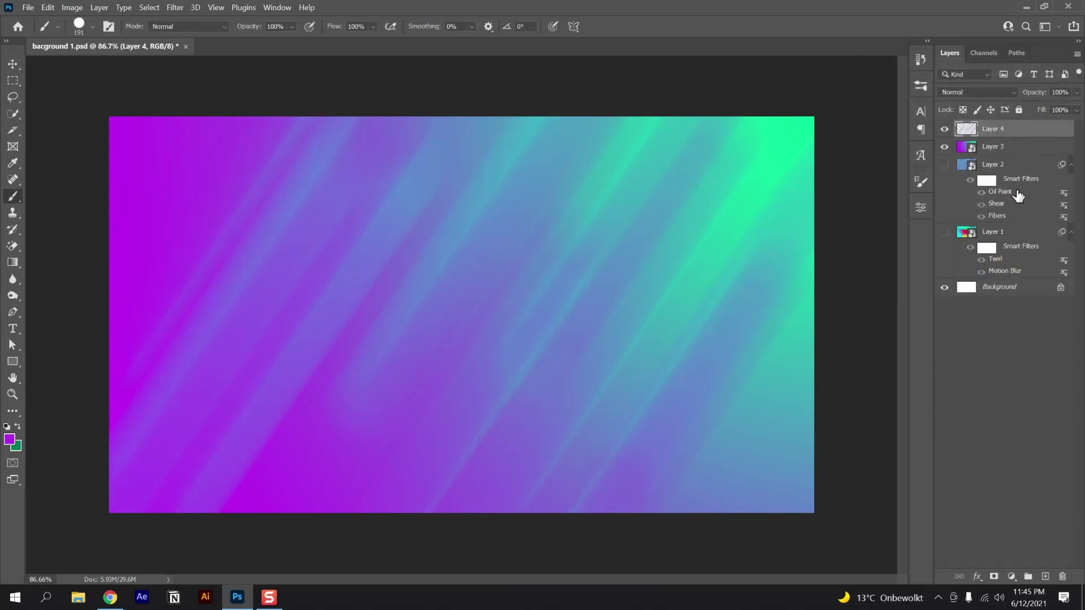
Duplicate the streaked Layer 4 and apply Motion Blur to the copy at an angle of 56°
key("ctrl+j")
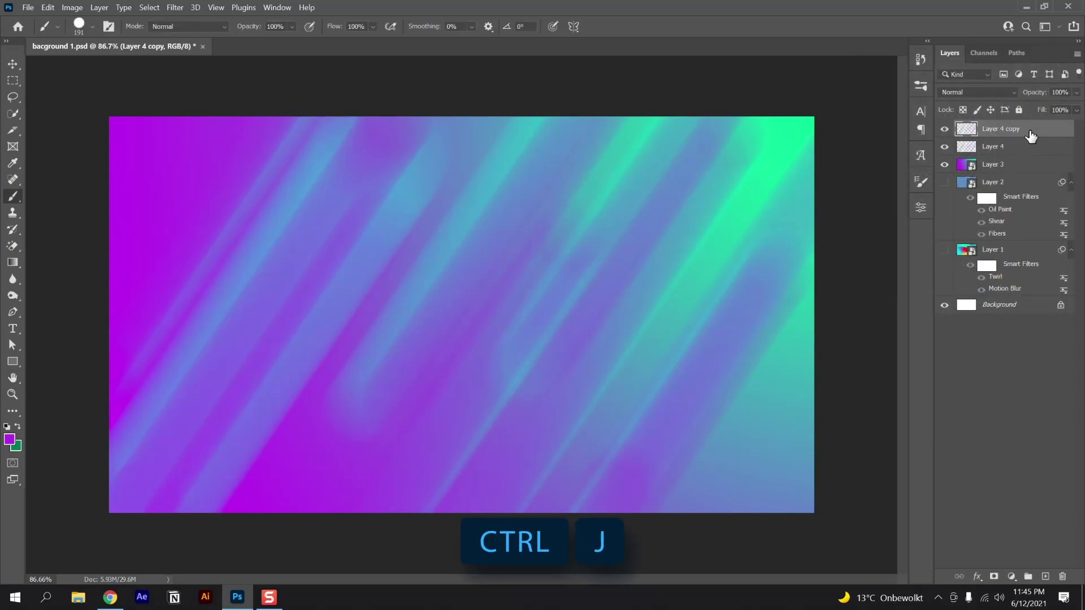
left_click(176, 8)
mouse_move(201, 161)
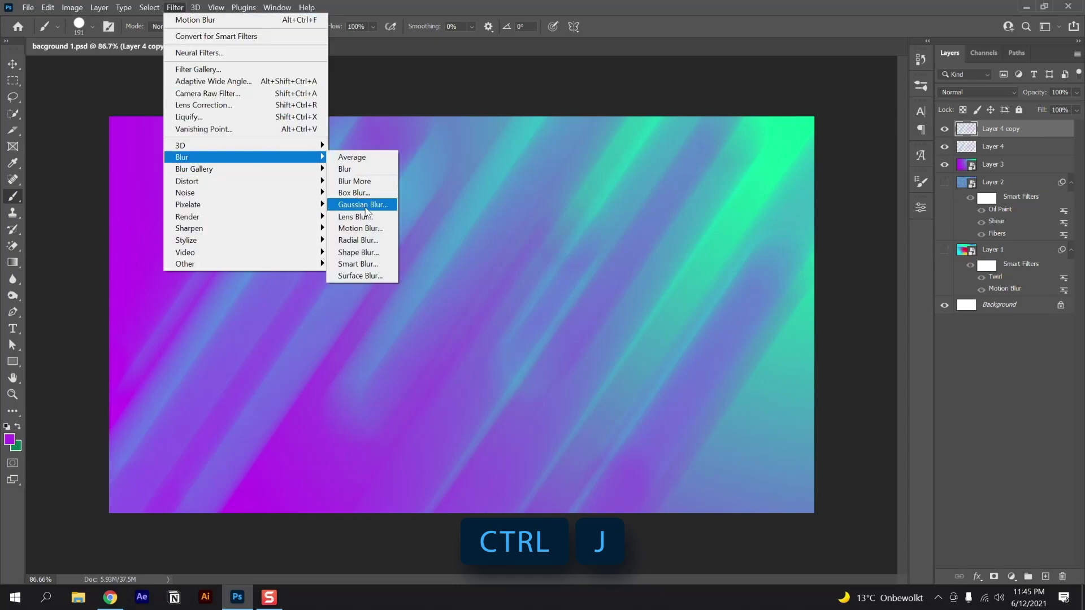
left_click(374, 234)
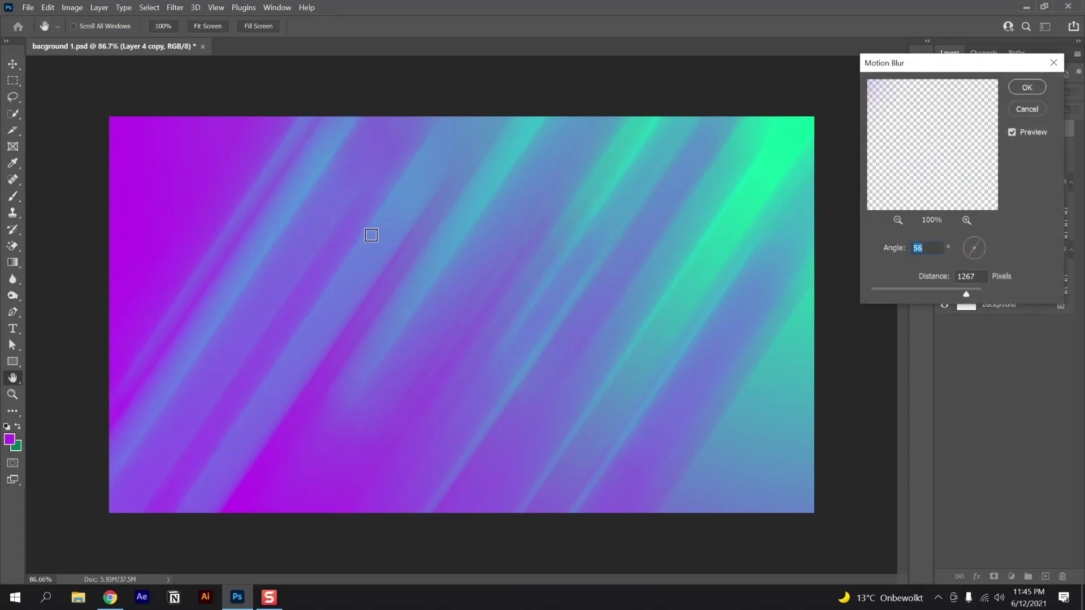
left_click_drag(969, 291, 972, 290)
left_click(1026, 87)
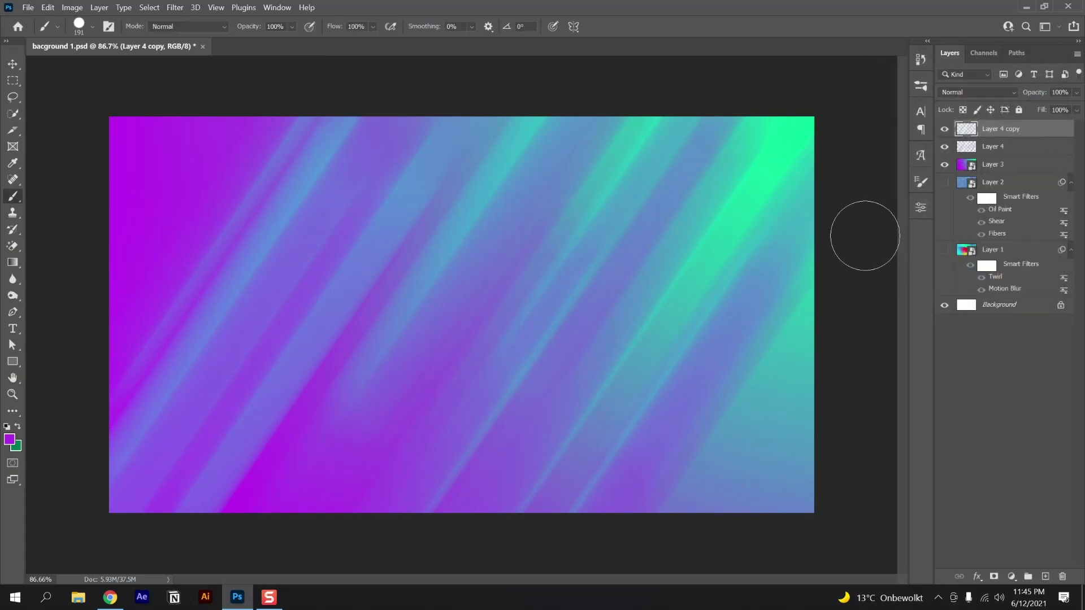
Combine Layer 3, Layer 4 and Layer 4 copy into a single smart object
key("z")
left_click_drag(725, 308, 695, 319)
key("v")
left_click(1007, 171, "shift")
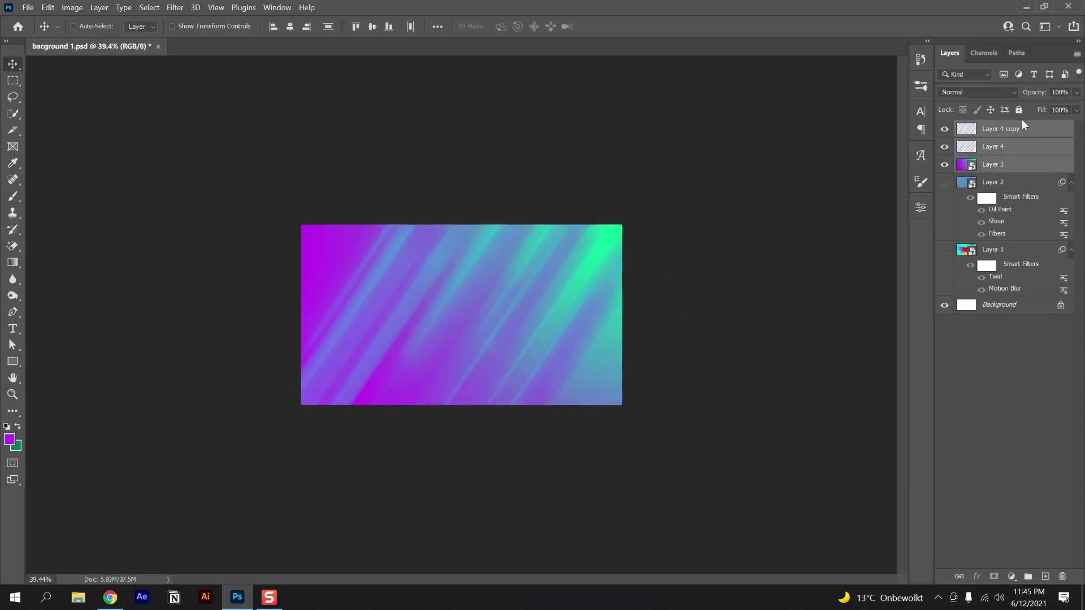
right_click(1017, 148)
left_click(953, 216)
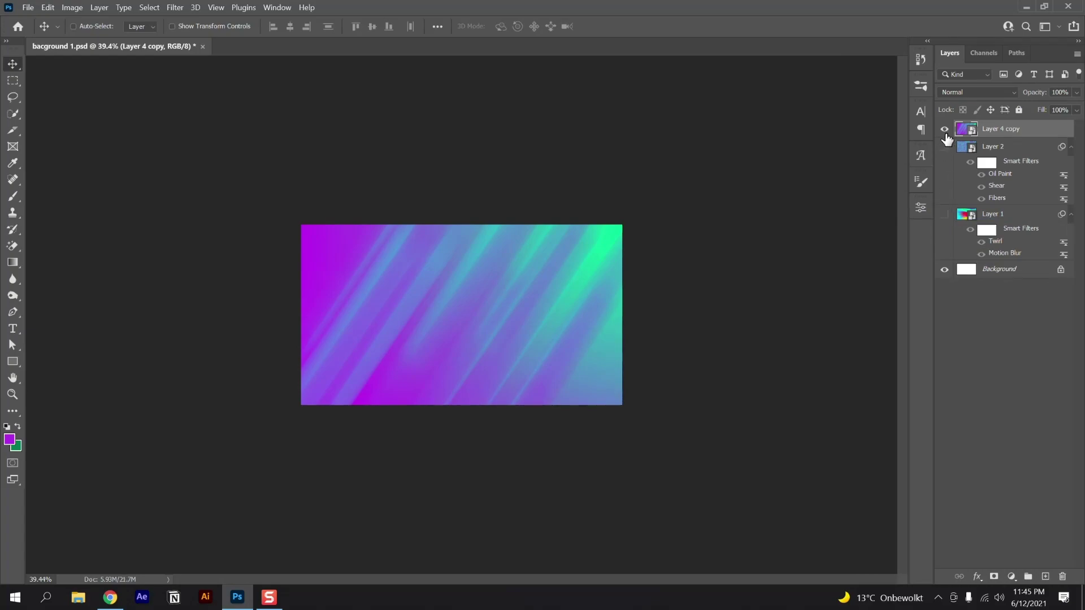
Hide the combined streak background and toggle the visibility of Layer 2 and Layer 1 to review each finished background
left_click(944, 130)
left_click(944, 148)
left_click(944, 148)
left_click(946, 215)
left_click(946, 215)
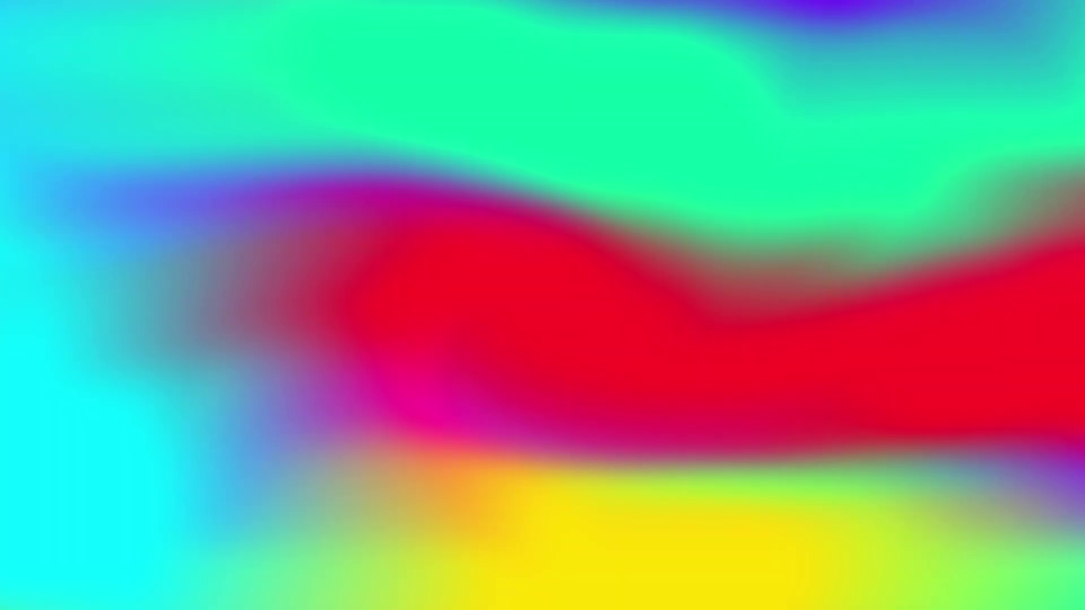